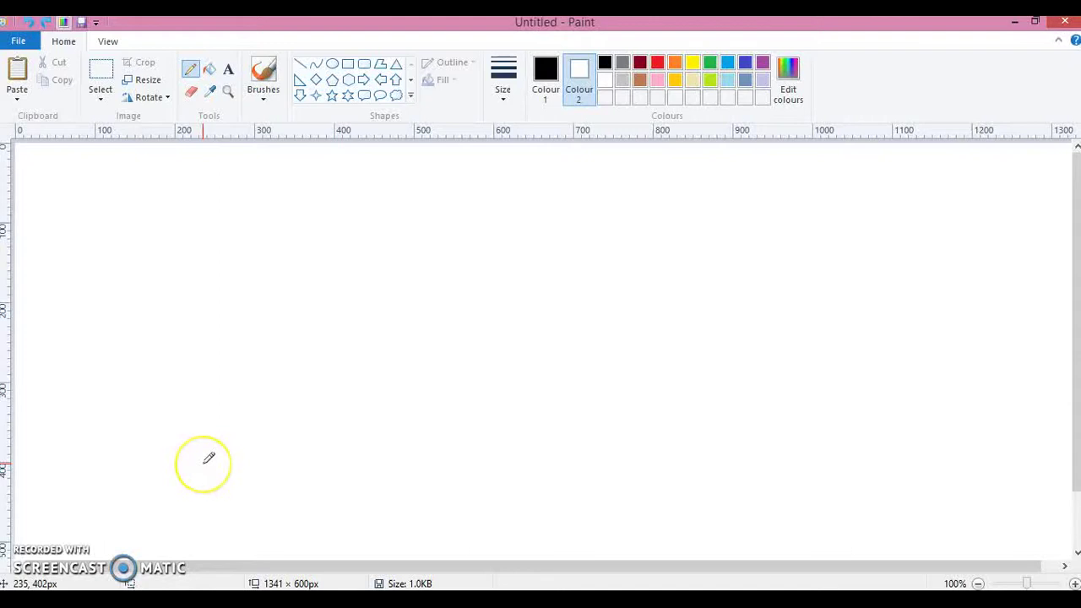
# Set the image Width and Height to 299 pixels in Image Properties (Ctrl+E).
pyautogui.hotkey('ctrl', 'e')
pyautogui.write('299')
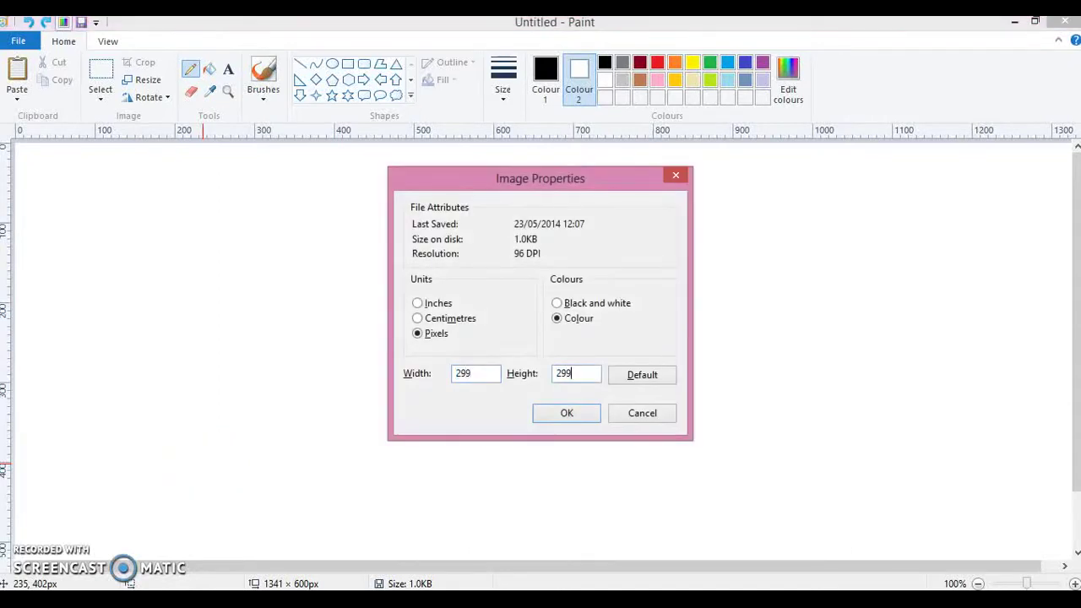
pyautogui.press('Return')
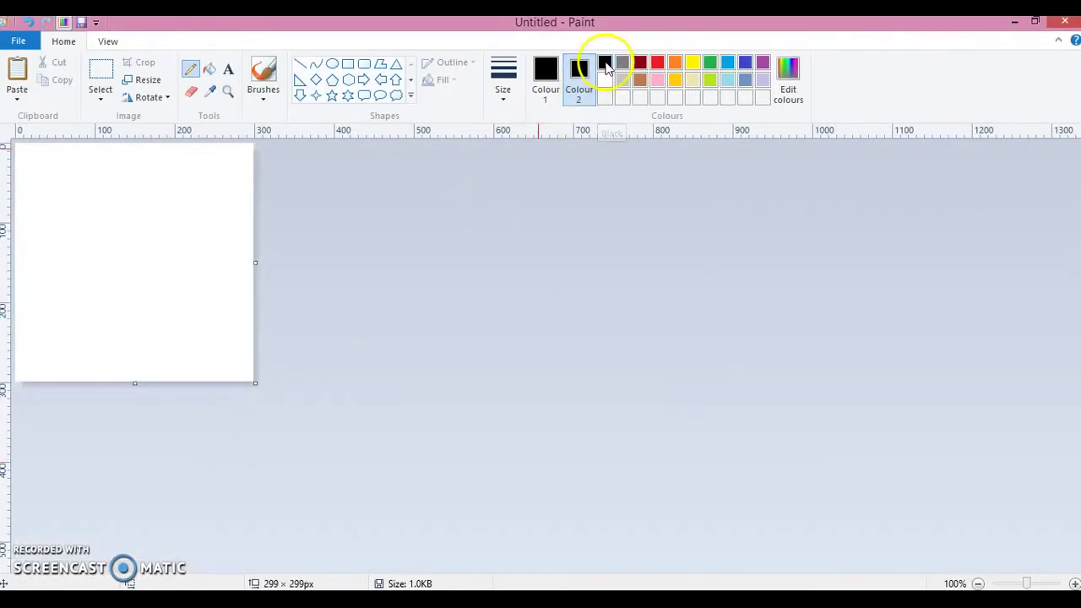
# Flood-fill the canvas black and zoom the view to 200%.
pyautogui.click(214, 70)
pyautogui.click(113, 208)
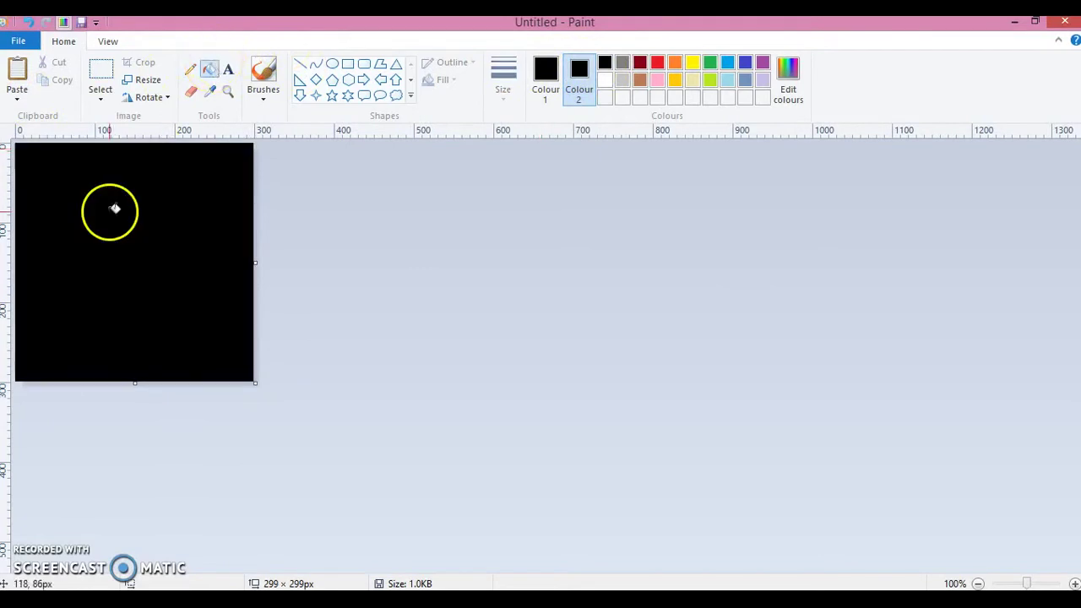
pyautogui.click(229, 92)
pyautogui.click(186, 171)
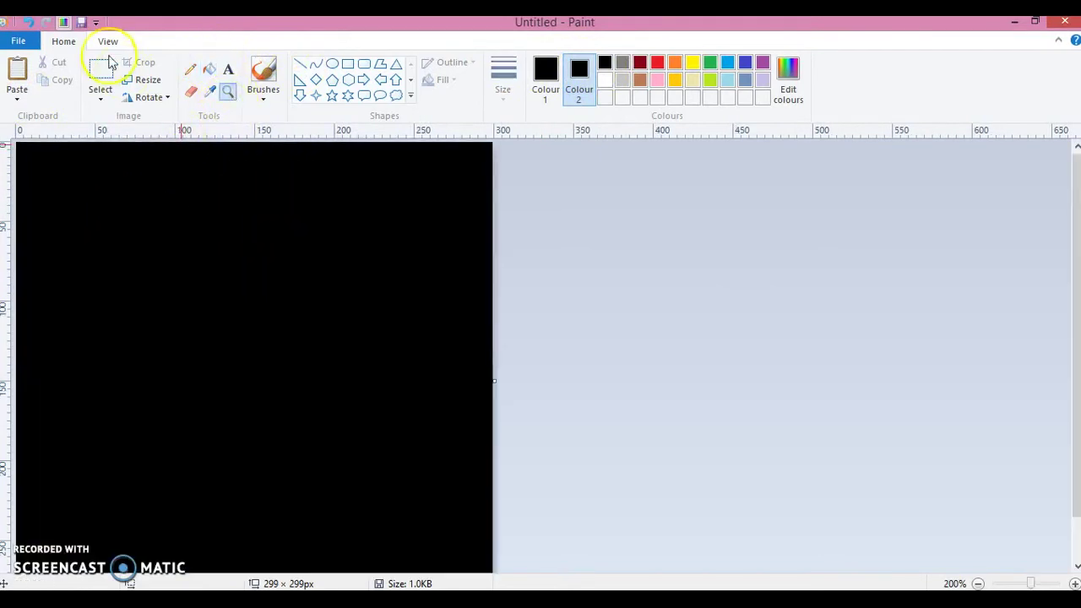
# Select the Line shape at thinnest size in red, and minimise the ribbon.
pyautogui.click(299, 63)
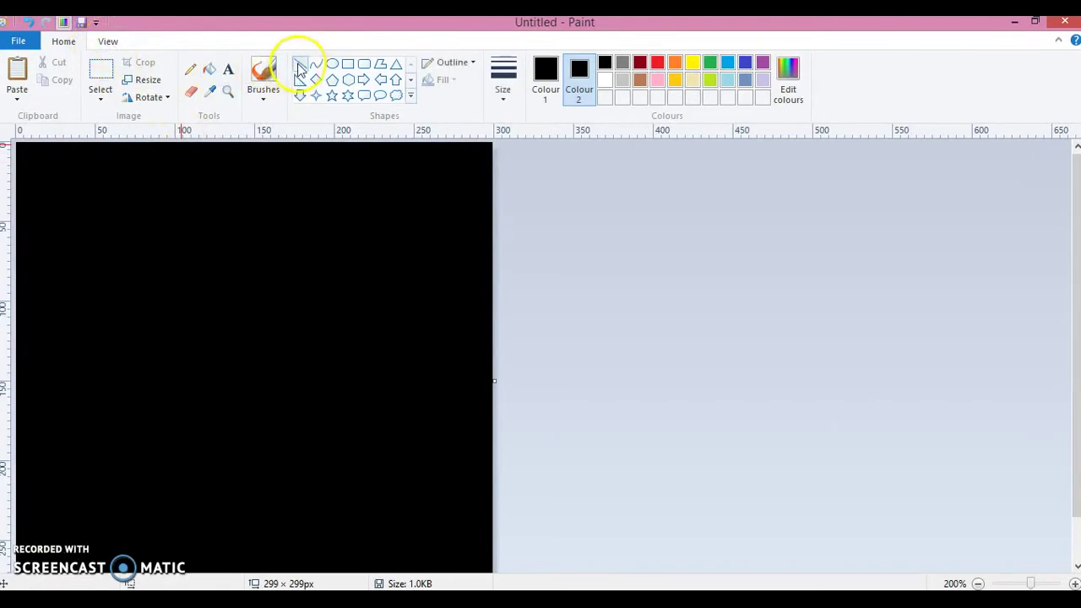
pyautogui.click(509, 93)
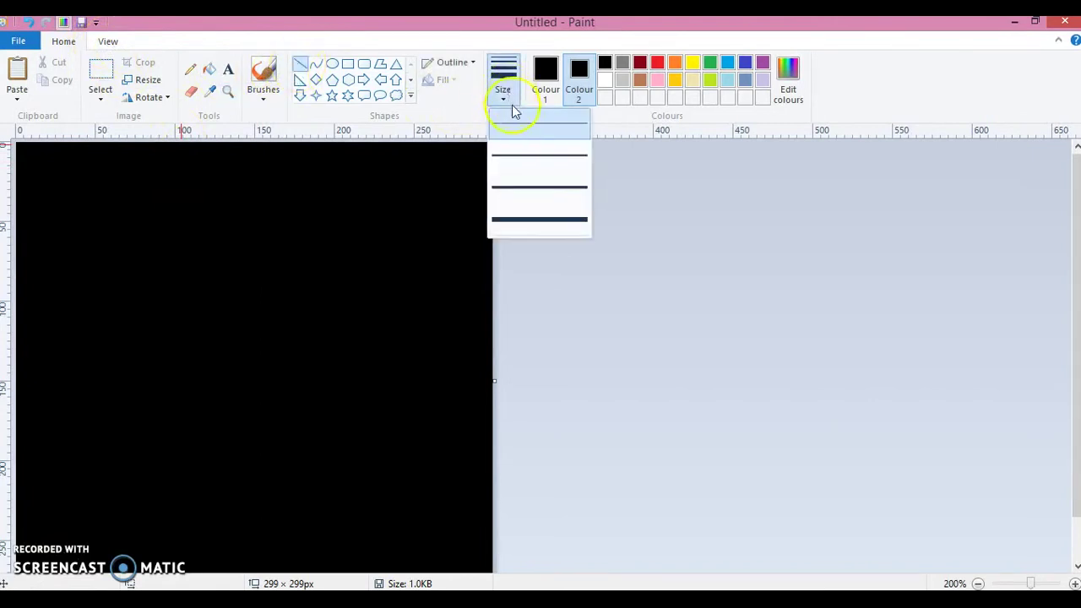
pyautogui.click(548, 135)
pyautogui.click(546, 77)
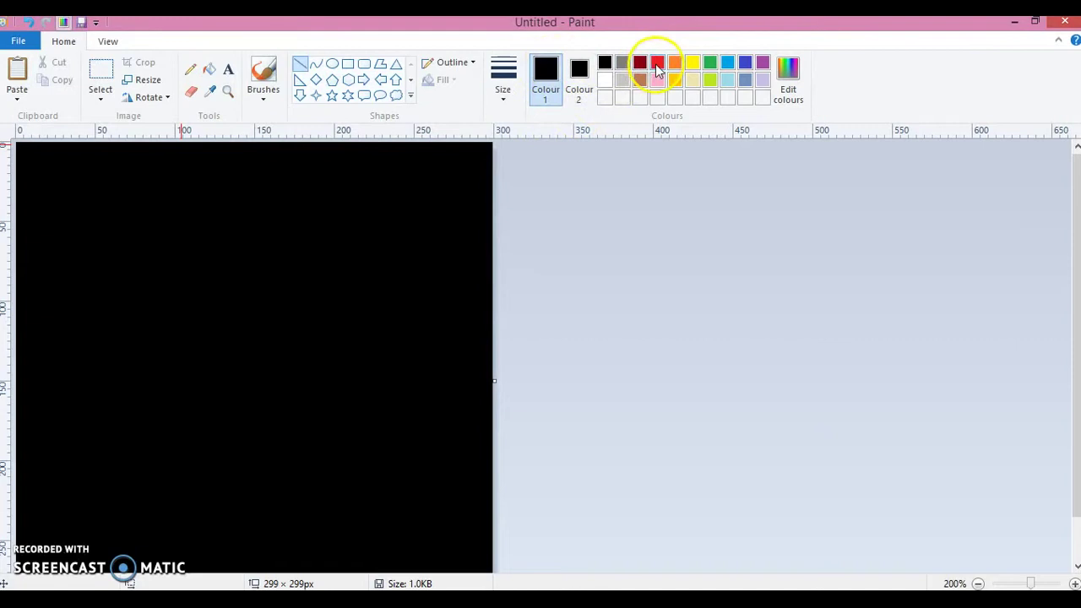
pyautogui.click(95, 23)
pyautogui.click(161, 221)
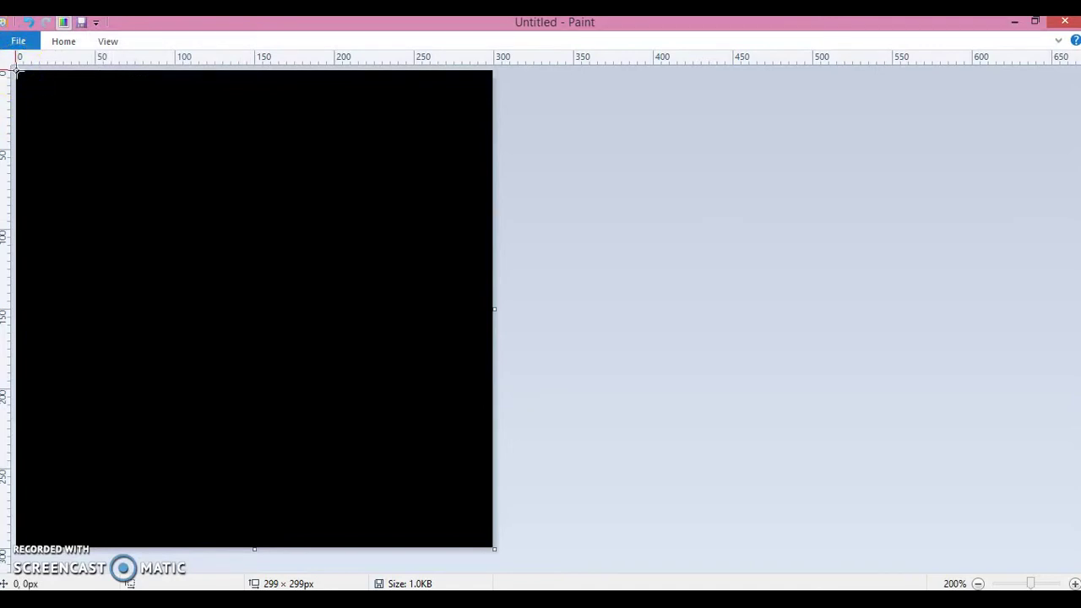
# Draw two red corner-to-corner diagonals forming an X across the canvas.
pyautogui.moveTo(16, 72); pyautogui.dragTo(628, 566)
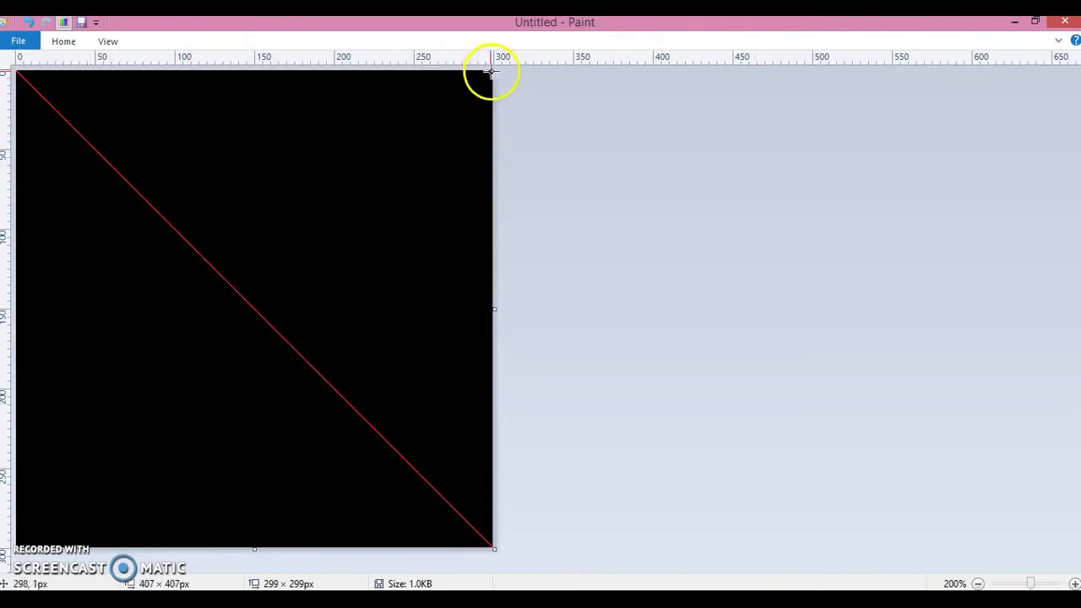
pyautogui.moveTo(490, 72); pyautogui.dragTo(245, 330)
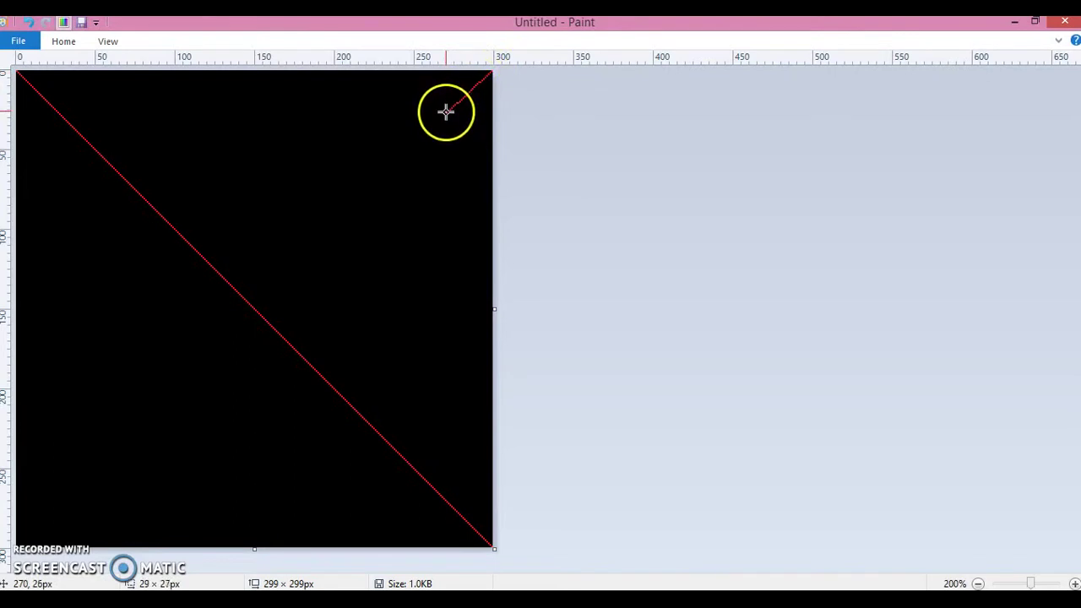
pyautogui.moveTo(245, 330); pyautogui.dragTo(17, 547)
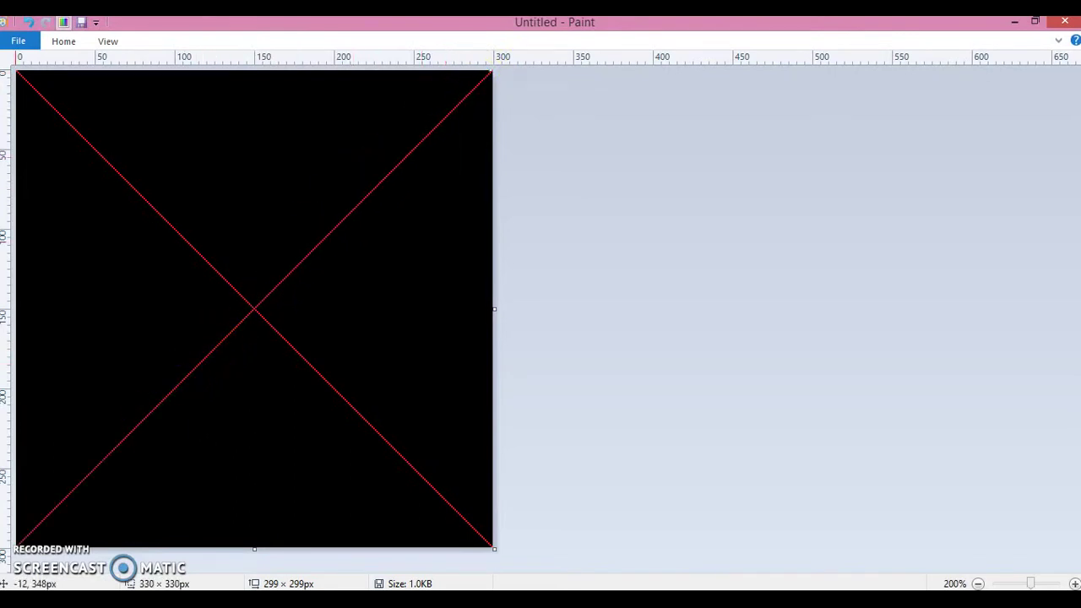
# Restore the full ribbon and choose green as the drawing colour.
pyautogui.click(95, 24)
pyautogui.click(164, 220)
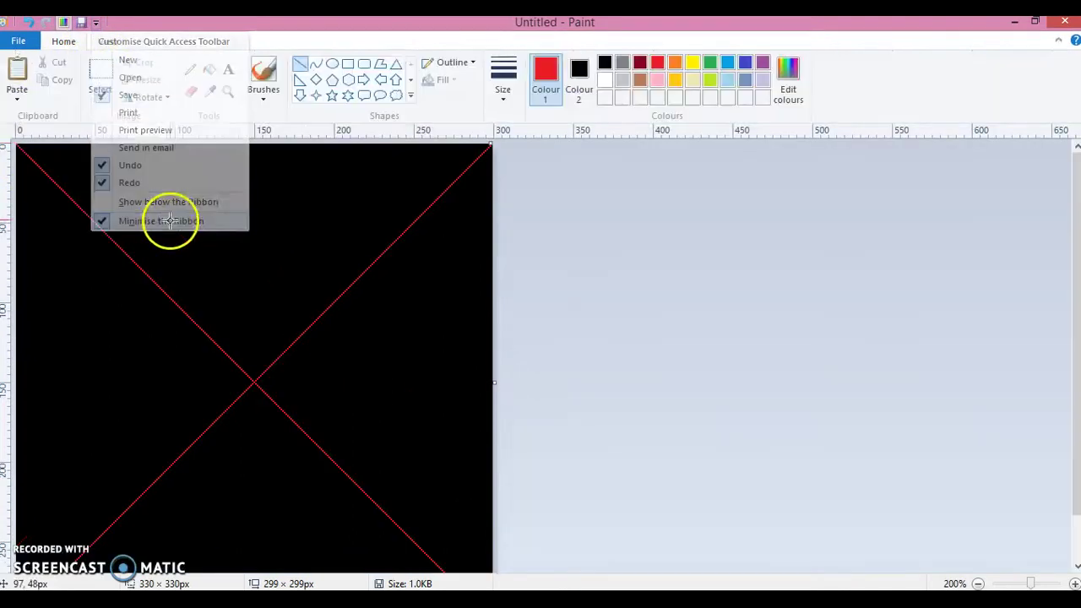
pyautogui.click(709, 62)
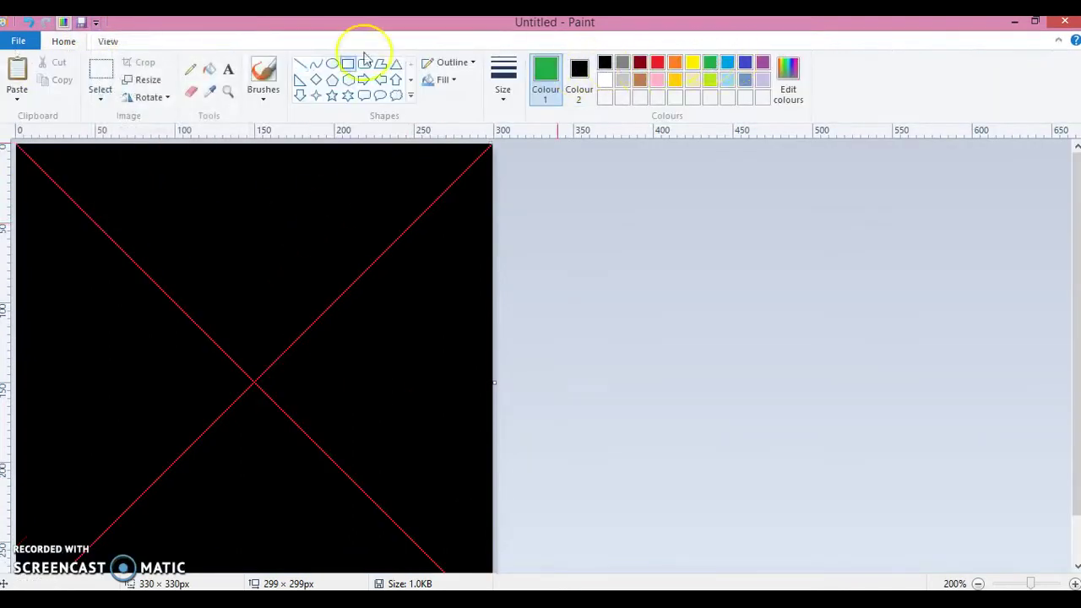
# Draw a small green cross at the centre, then switch back to red with the ribbon minimised.
pyautogui.click(301, 66)
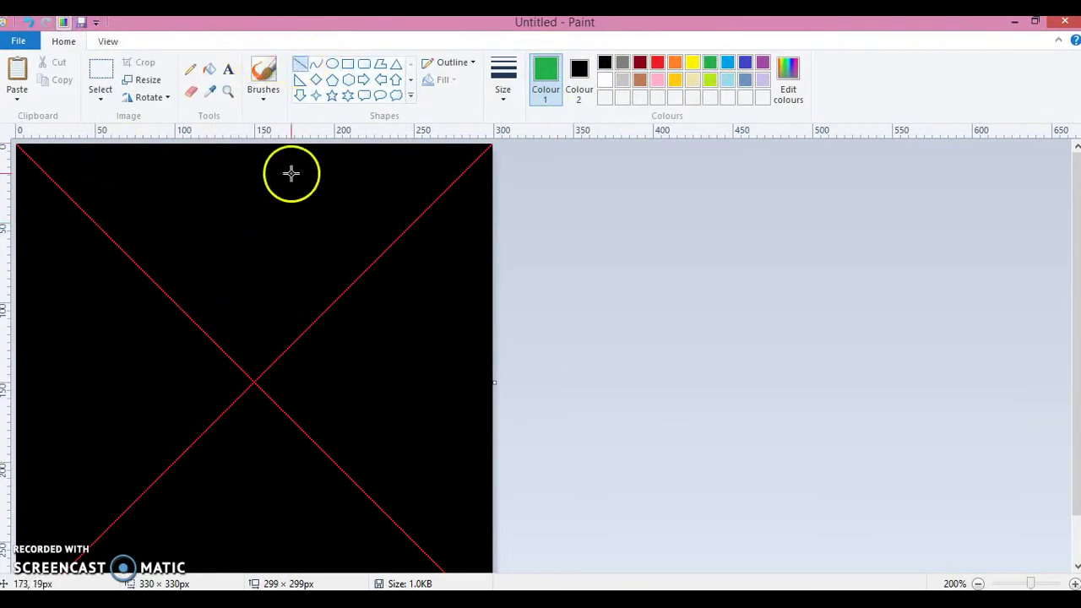
pyautogui.click(169, 194)
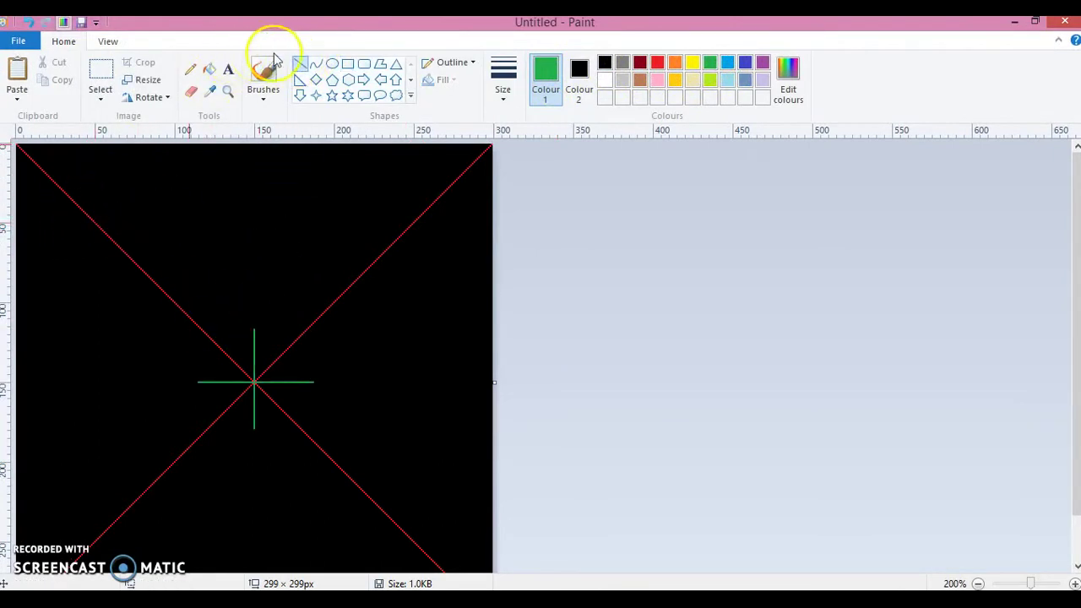
pyautogui.click(658, 65)
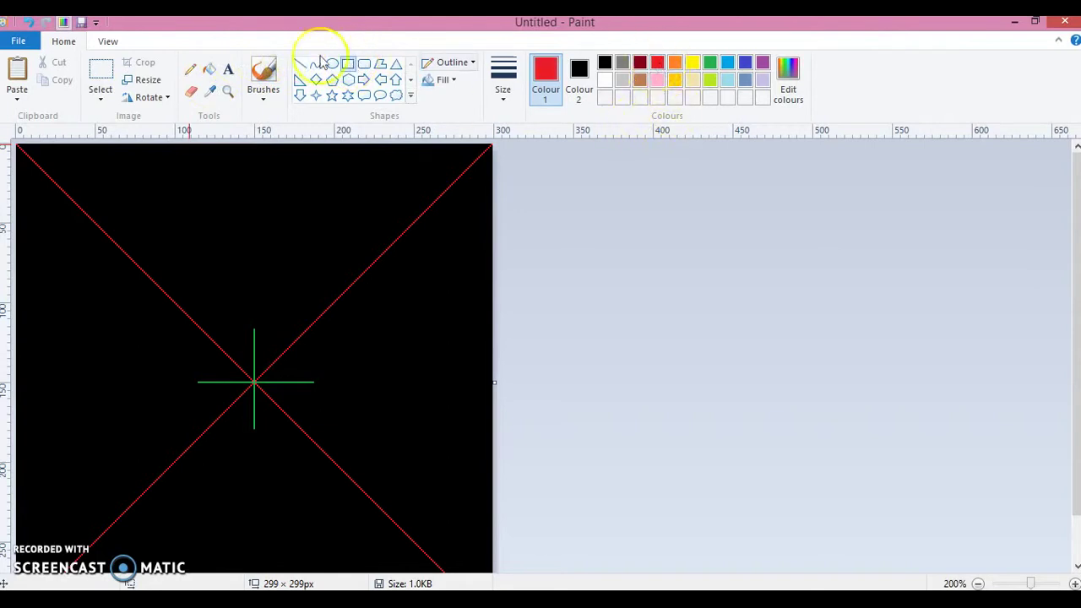
pyautogui.click(95, 24)
pyautogui.click(157, 221)
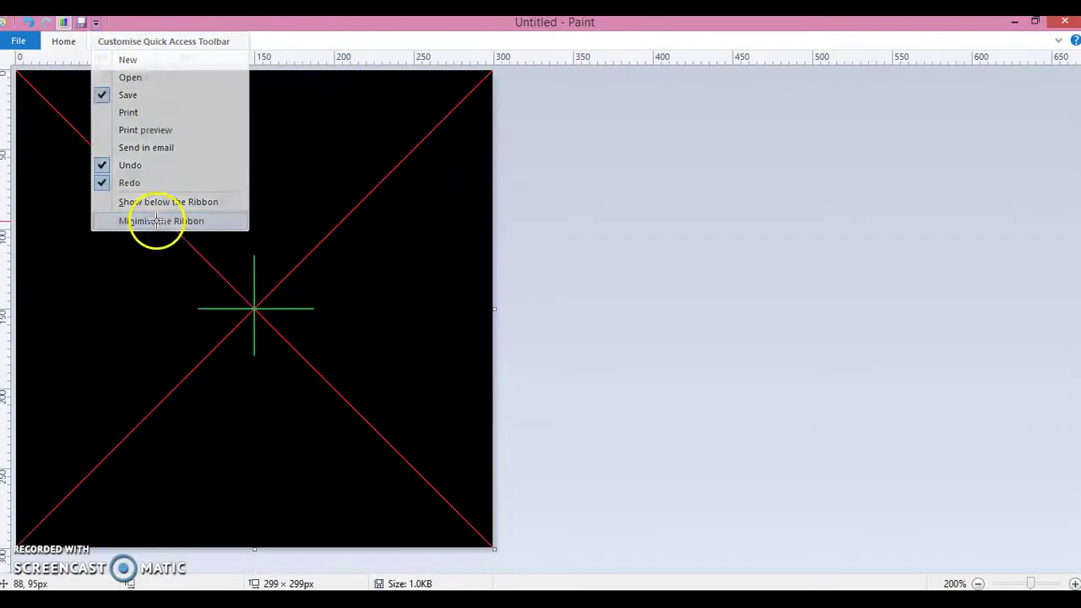
# Draw a red inset square outline with its corners on the diagonals.
pyautogui.moveTo(48, 101)
pyautogui.mouseDown()
pyautogui.moveTo(133, 243)
pyautogui.moveTo(445, 483)
pyautogui.moveTo(461, 528)
pyautogui.mouseUp()
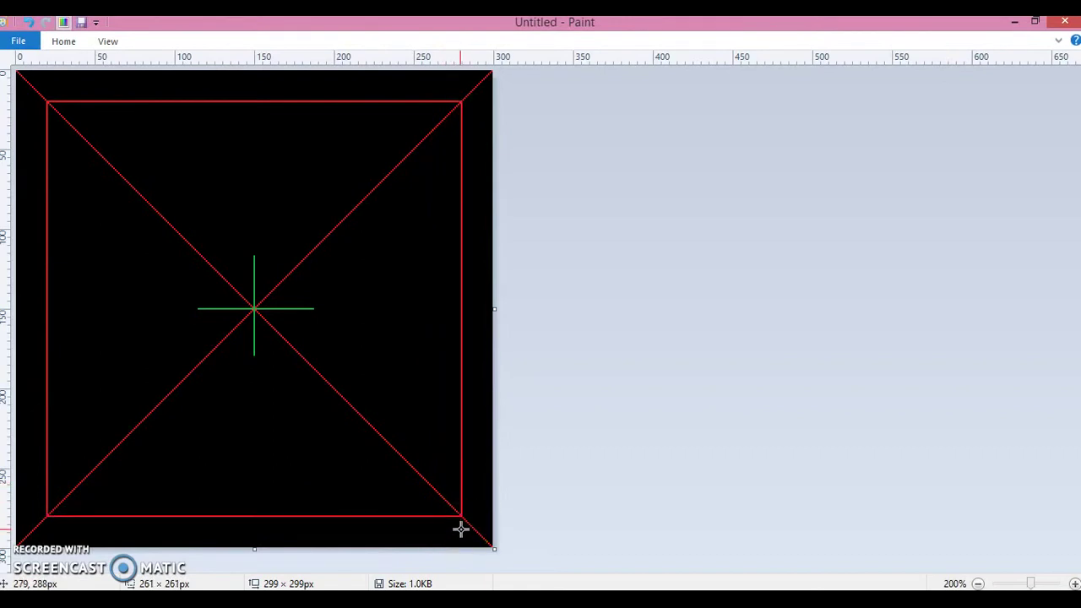
pyautogui.moveTo(461, 529); pyautogui.dragTo(461, 529)
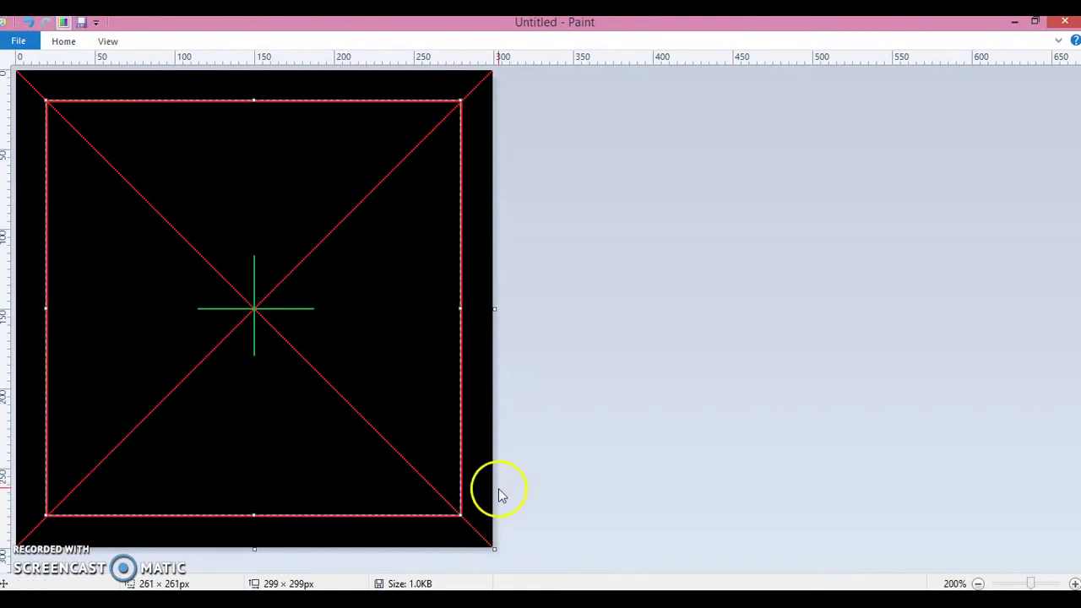
pyautogui.click(545, 455)
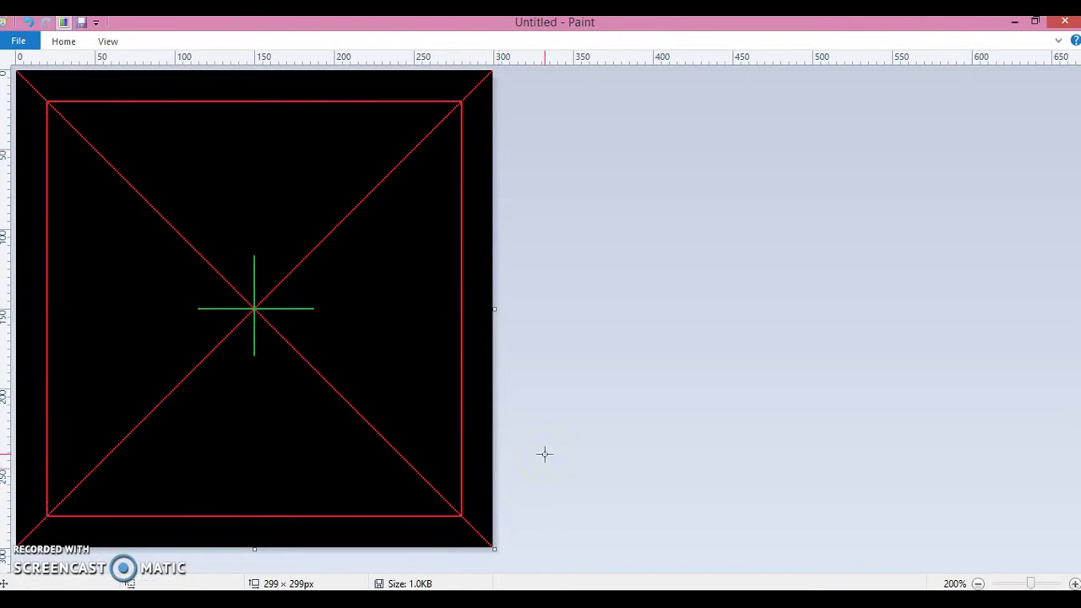
# Restore the full ribbon and select the Oval shape.
pyautogui.click(98, 27)
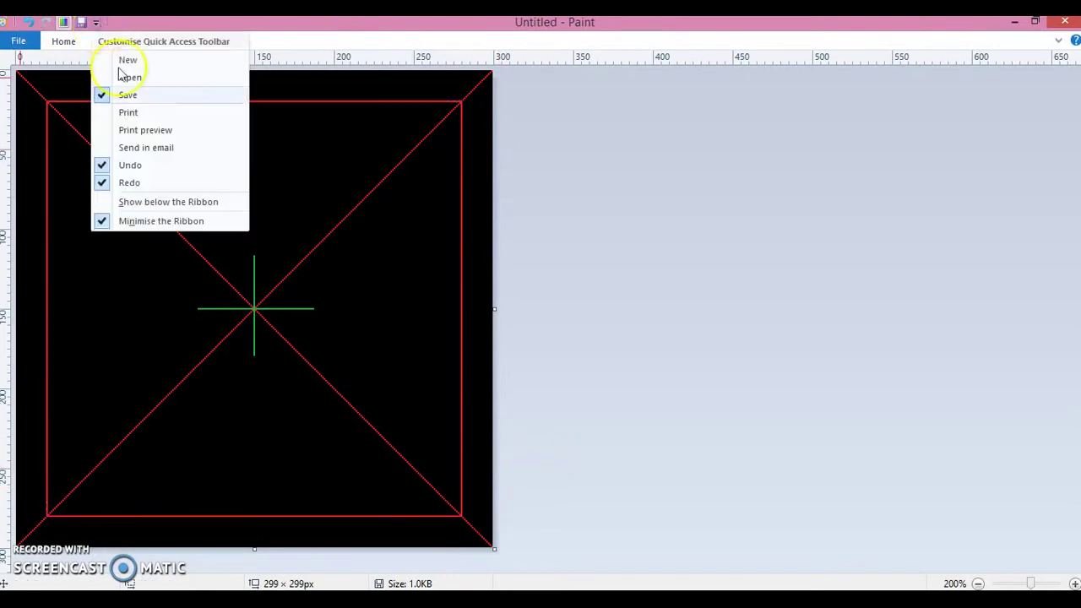
pyautogui.click(177, 221)
pyautogui.click(332, 63)
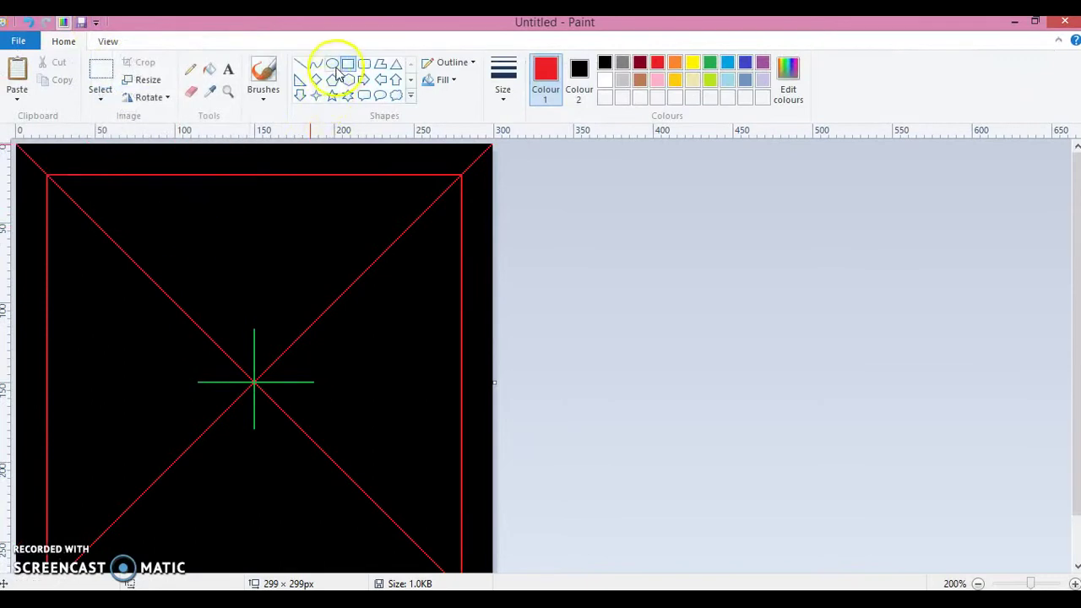
# Set the outline to the second, thicker size and minimise the ribbon.
pyautogui.click(502, 84)
pyautogui.click(521, 160)
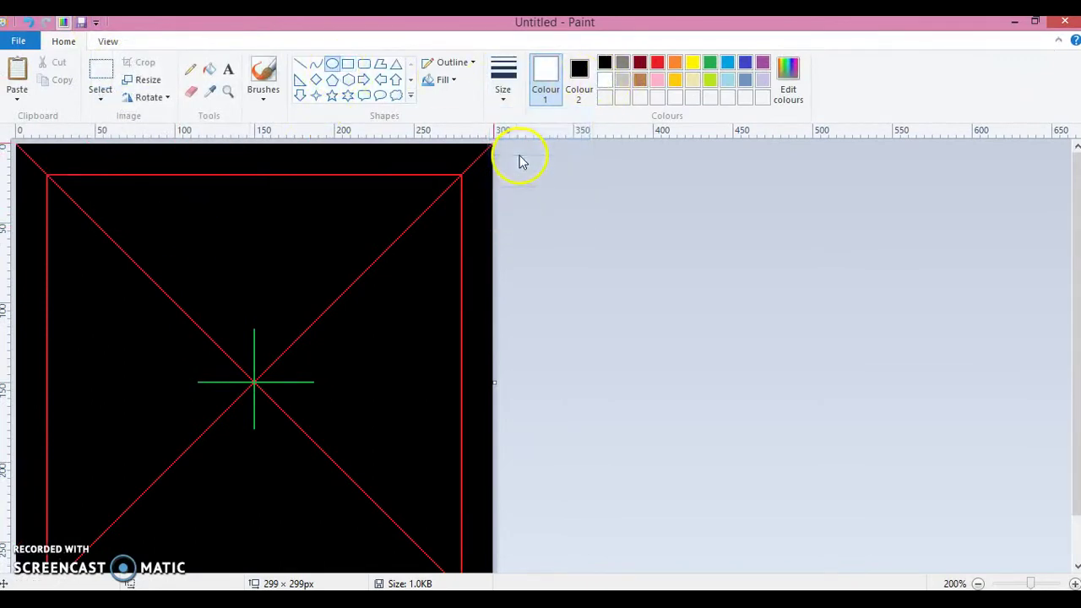
pyautogui.click(96, 25)
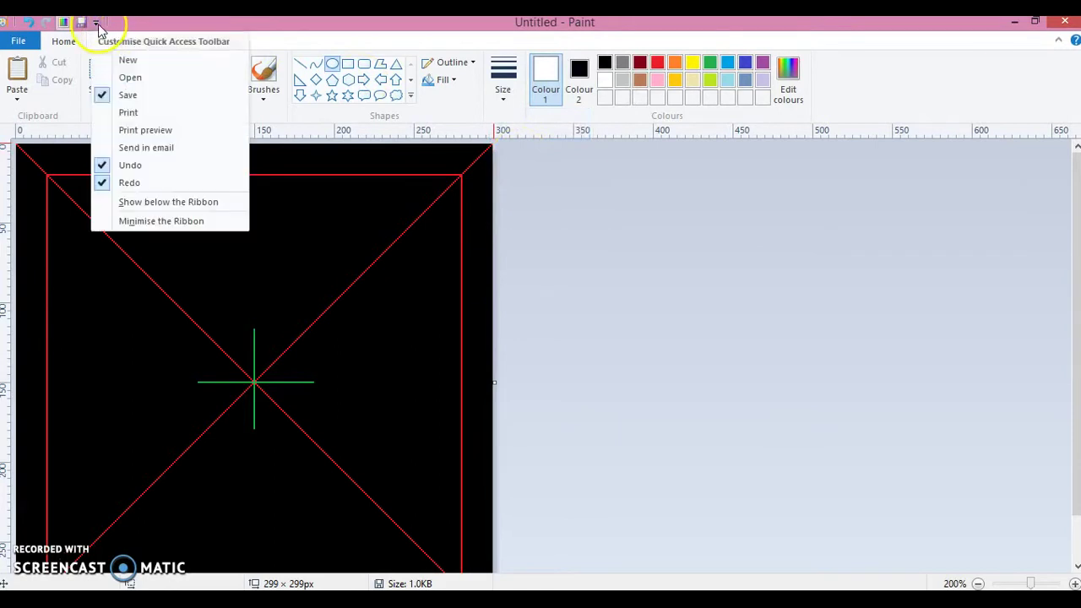
pyautogui.click(162, 220)
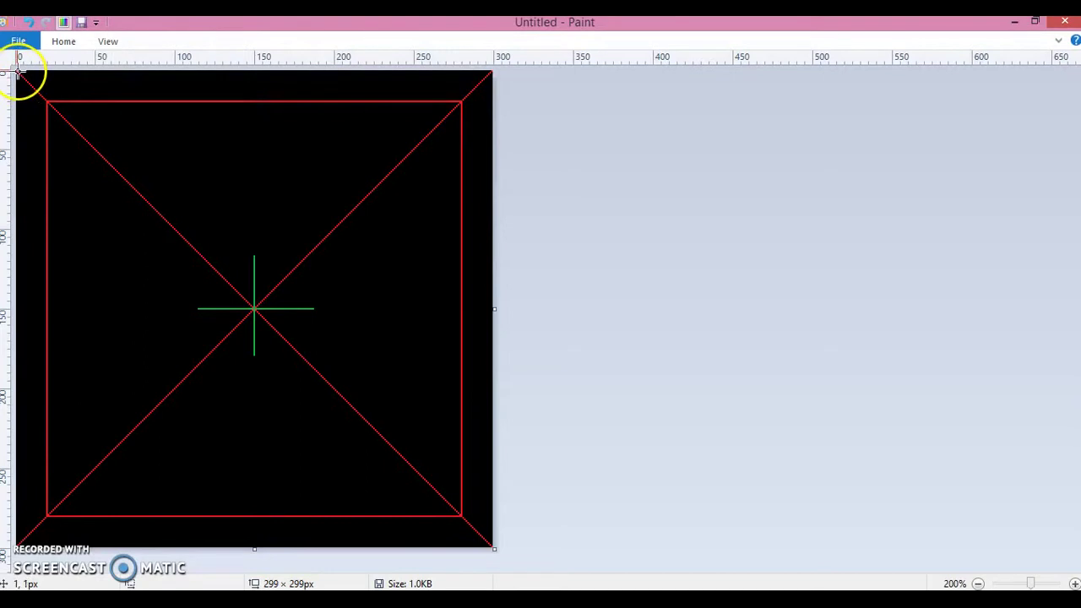
# Draw a white circle touching the canvas edges and a smaller one inside the red square.
pyautogui.moveTo(17, 73)
pyautogui.mouseDown()
pyautogui.moveTo(440, 495)
pyautogui.moveTo(492, 582)
pyautogui.mouseUp()
pyautogui.click(562, 473)
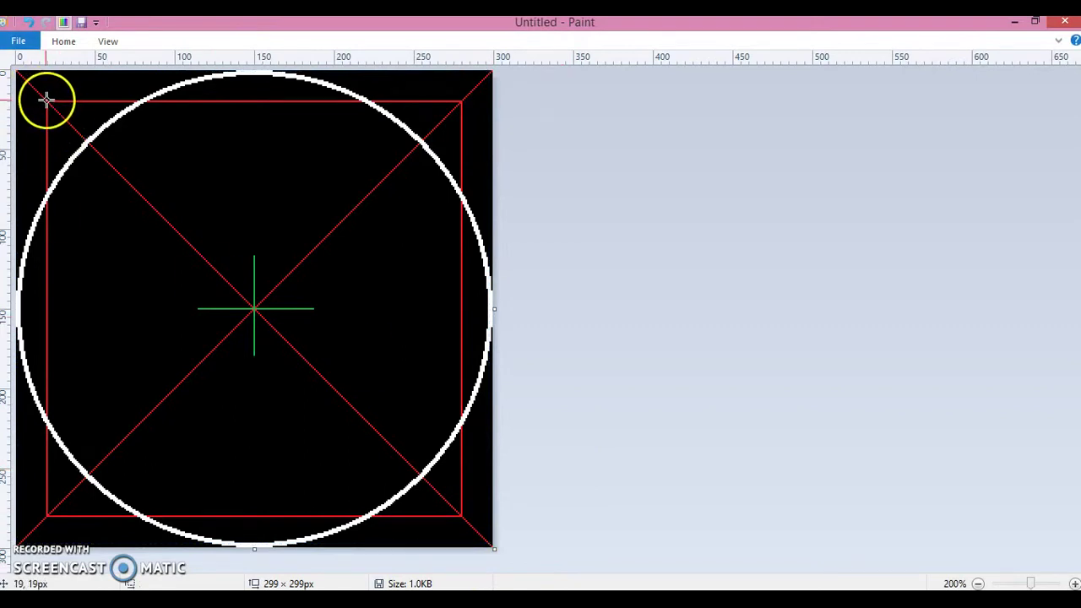
pyautogui.moveTo(47, 101)
pyautogui.mouseDown()
pyautogui.moveTo(306, 346)
pyautogui.moveTo(446, 513)
pyautogui.moveTo(461, 515)
pyautogui.mouseUp()
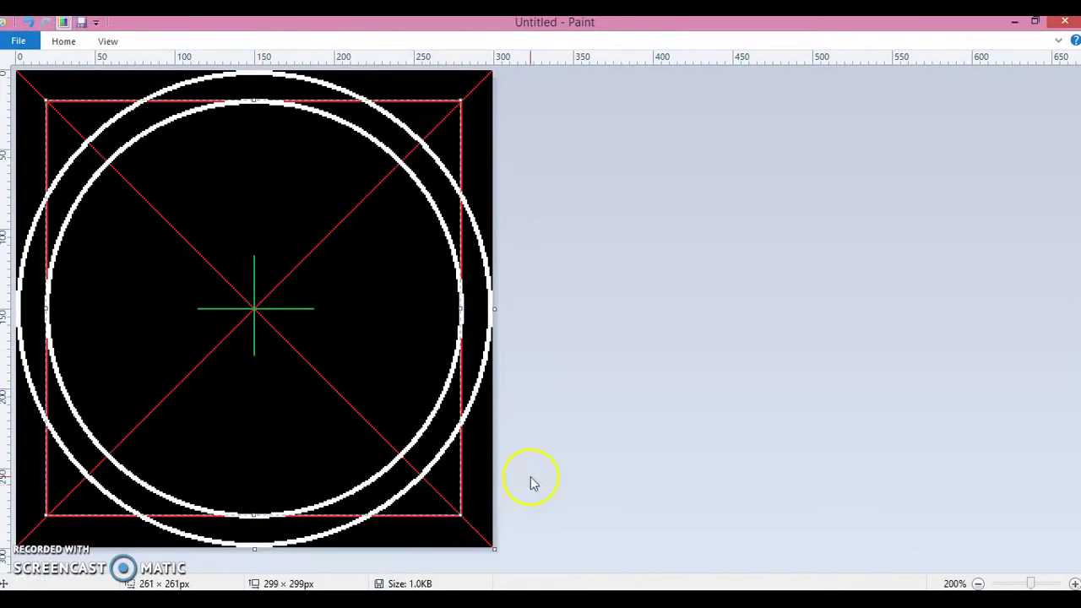
# Restore the ribbon and zoom the view back out to 100%.
pyautogui.click(96, 25)
pyautogui.click(160, 219)
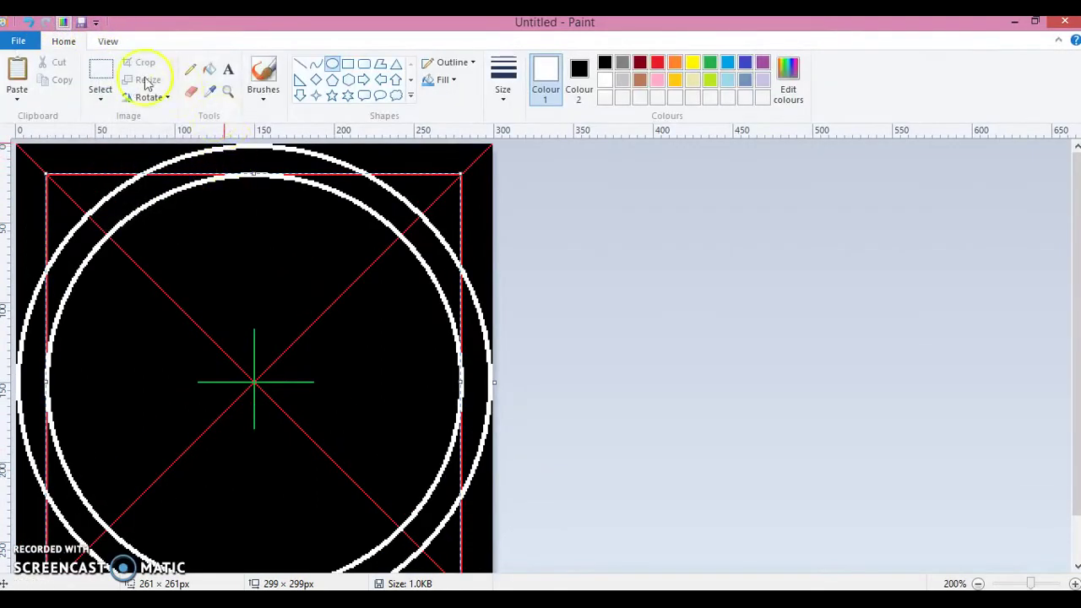
pyautogui.click(228, 91)
pyautogui.rightClick(229, 157)
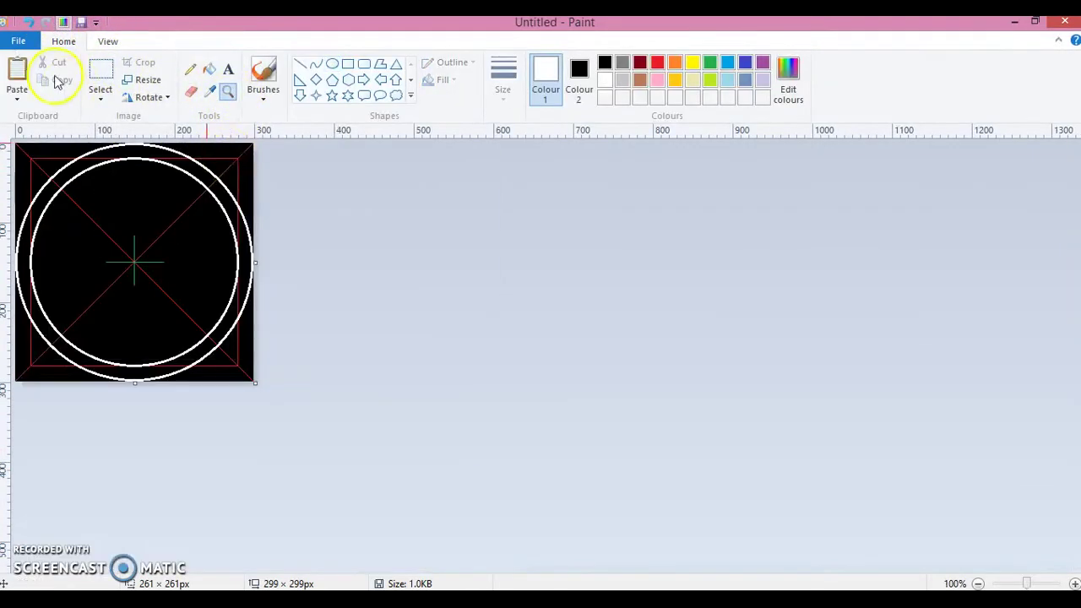
# Flood-fill the red diagonals and square black, leaving the white rings and green cross.
pyautogui.click(657, 64)
pyautogui.click(209, 69)
pyautogui.click(223, 147)
pyautogui.rightClick(224, 146)
pyautogui.hotkey('ctrl', 'z')
pyautogui.rightClick(212, 158)
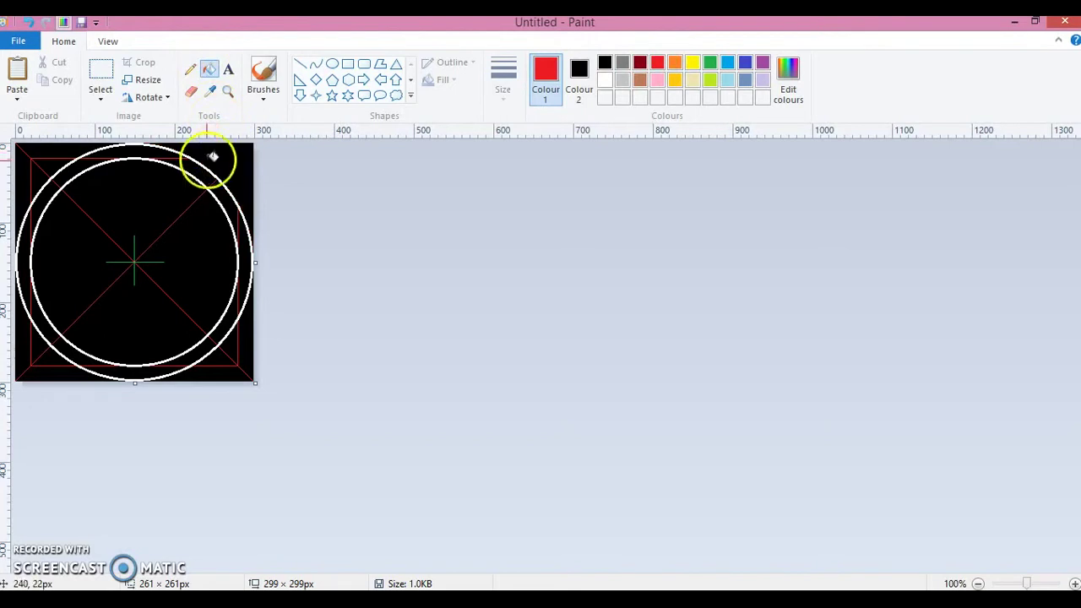
pyautogui.click(169, 326)
pyautogui.rightClick(168, 327)
pyautogui.click(169, 326)
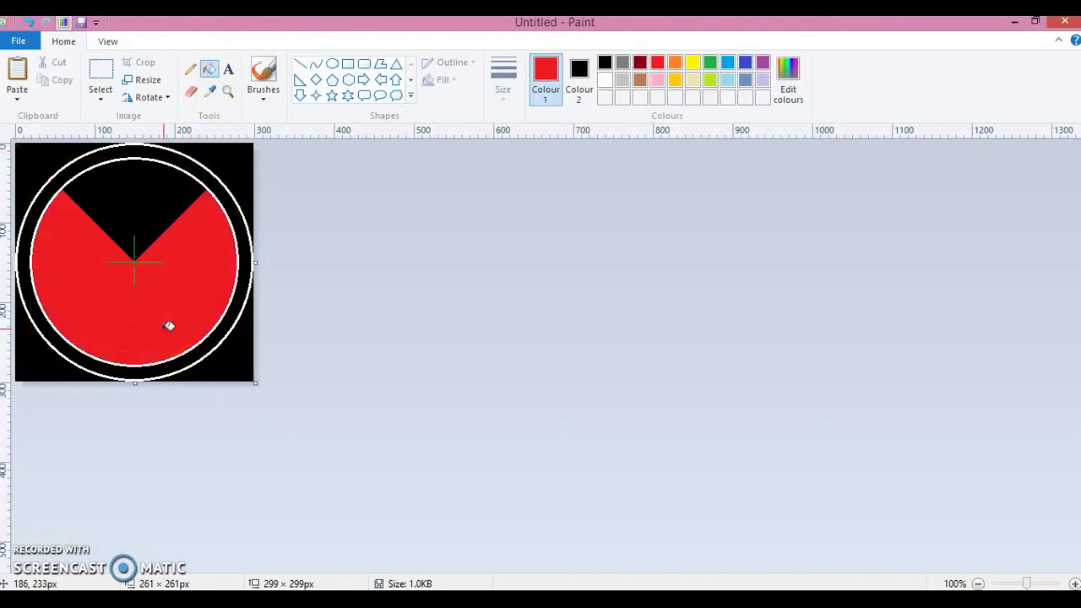
pyautogui.rightClick(169, 325)
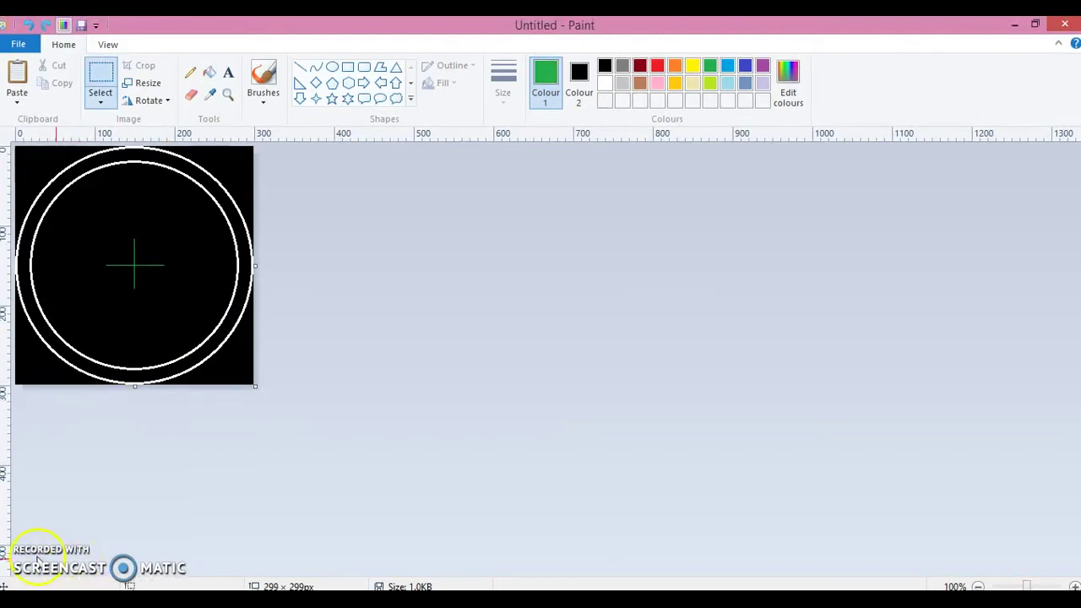
# Select all and copy the double-ring image, then switch to the other blank Paint window.
pyautogui.hotkey('ctrl', 'a')
pyautogui.rightClick(186, 260)
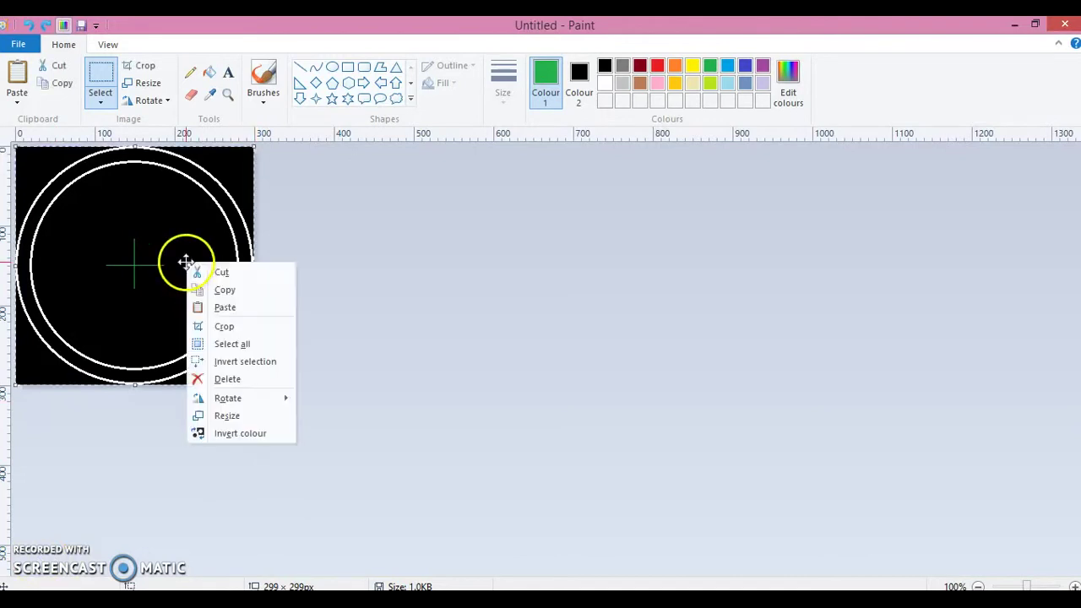
pyautogui.click(205, 291)
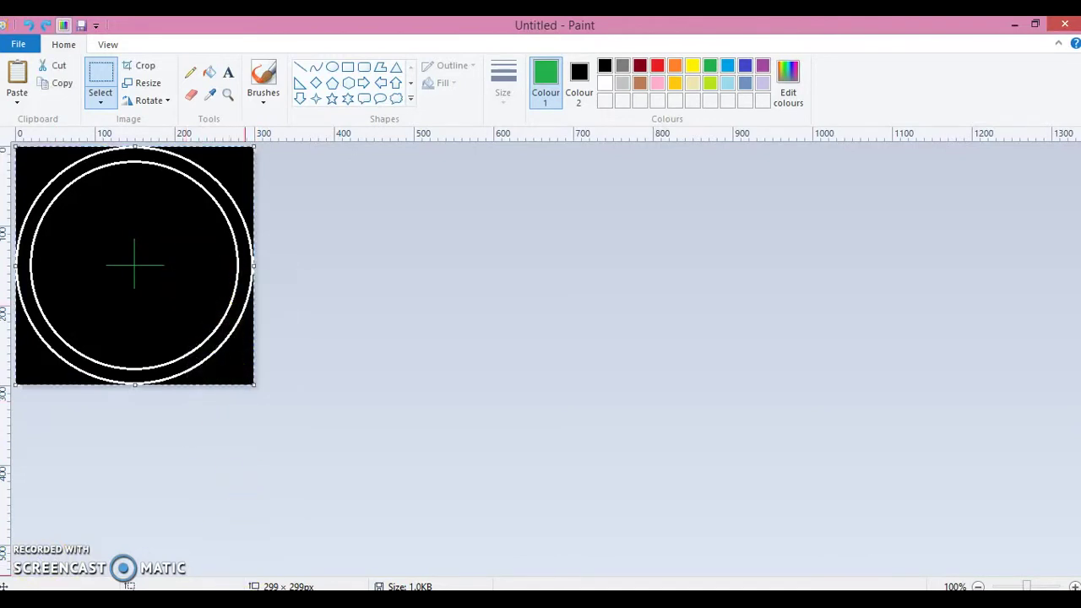
pyautogui.click(323, 557)
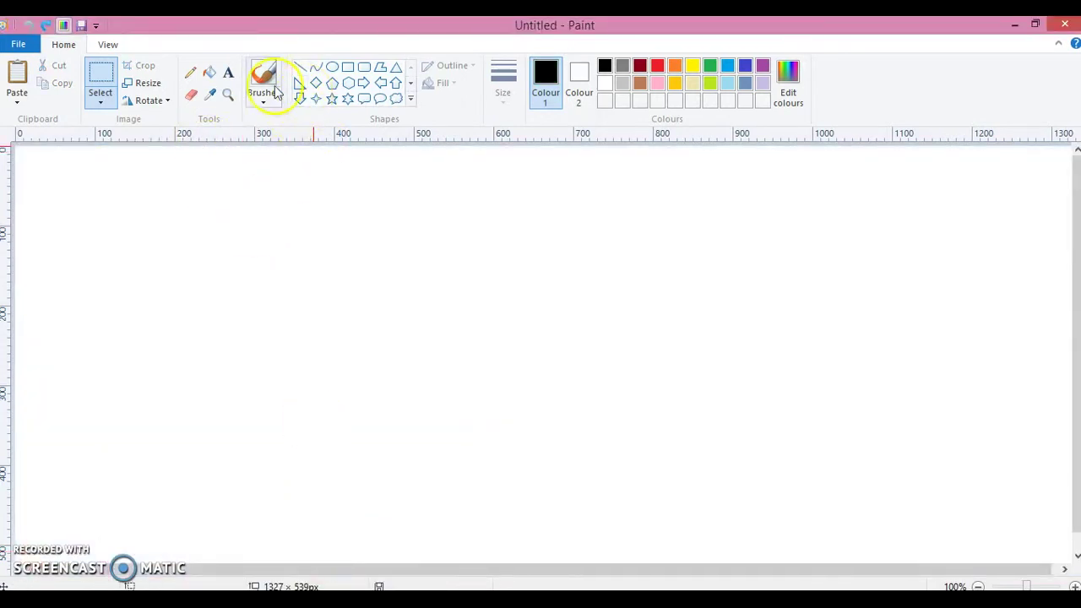
# Fill the 1327 × 539 canvas black, paste the double ring and drag it toward the centre.
pyautogui.click(208, 74)
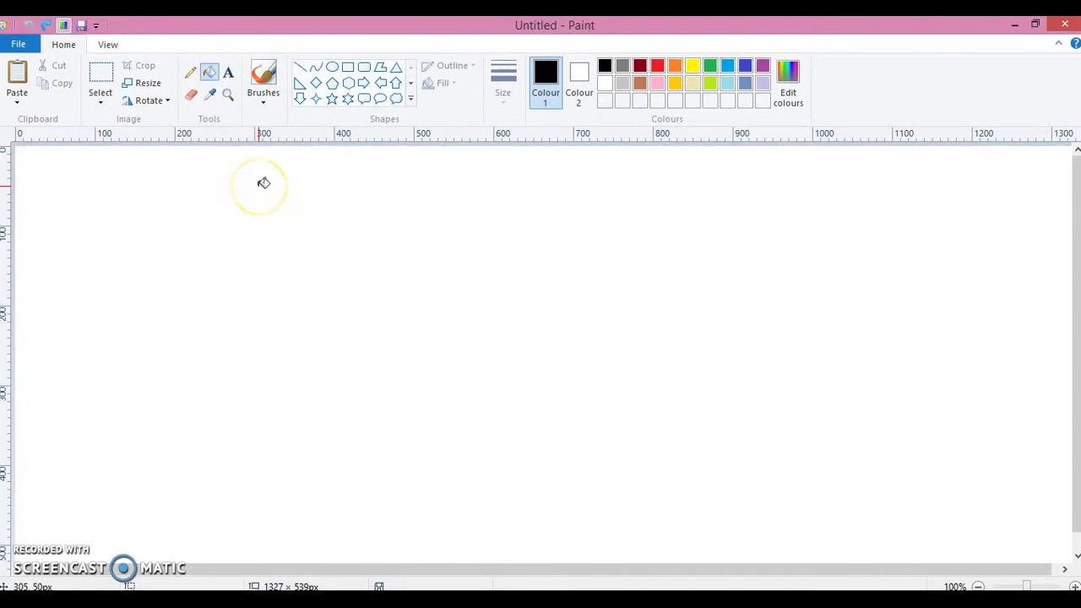
pyautogui.click(264, 183)
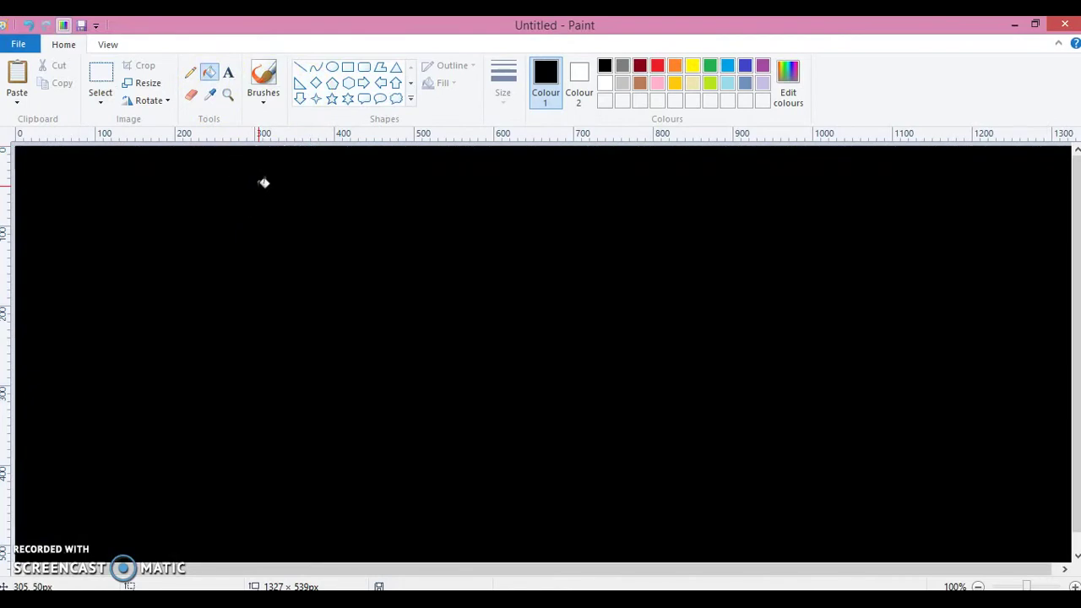
pyautogui.click(105, 76)
pyautogui.rightClick(198, 185)
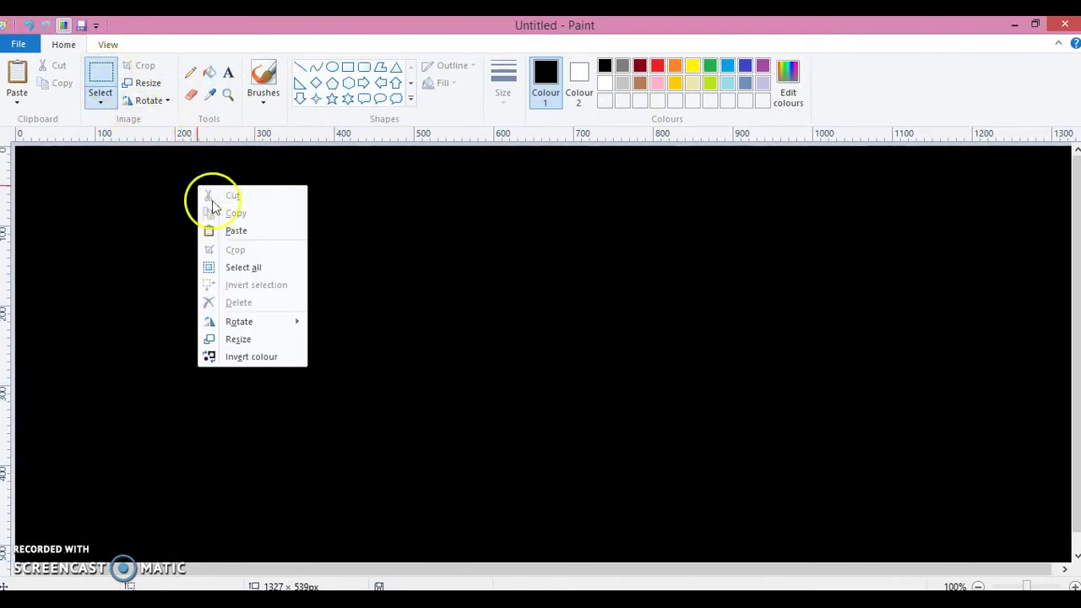
pyautogui.click(248, 238)
pyautogui.moveTo(195, 244); pyautogui.dragTo(442, 300)
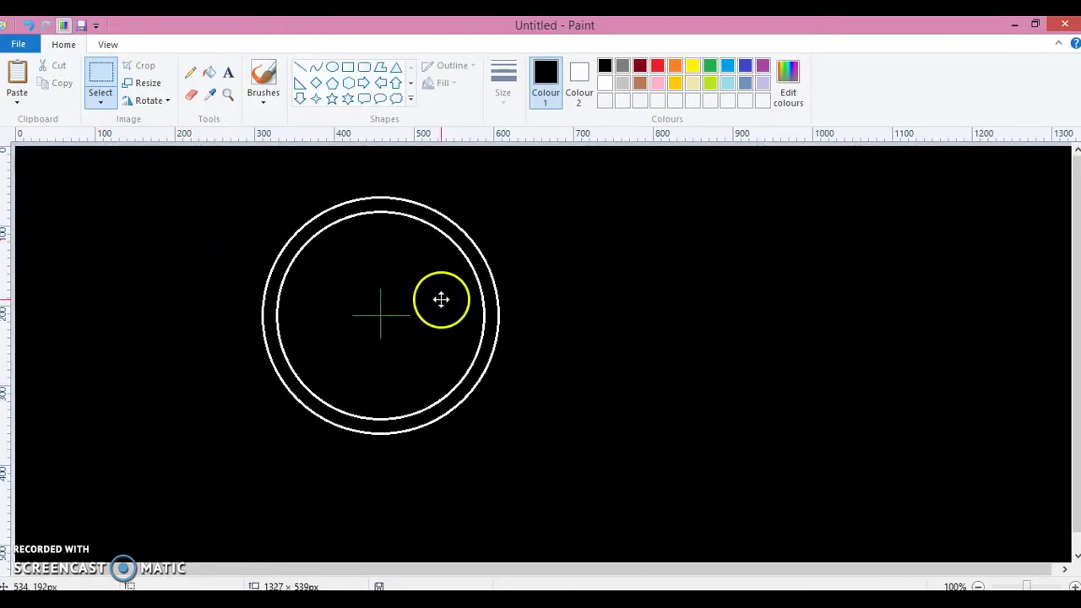
# Drop the pasted rings and draw a thin green horizontal line rightward from the ring centre.
pyautogui.click(661, 295)
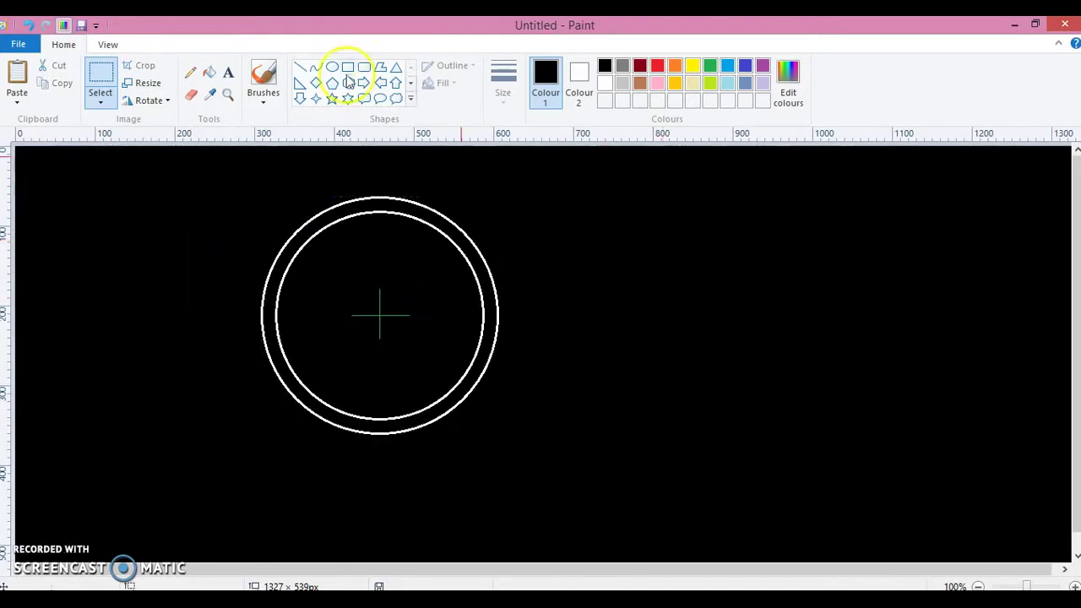
pyautogui.click(303, 71)
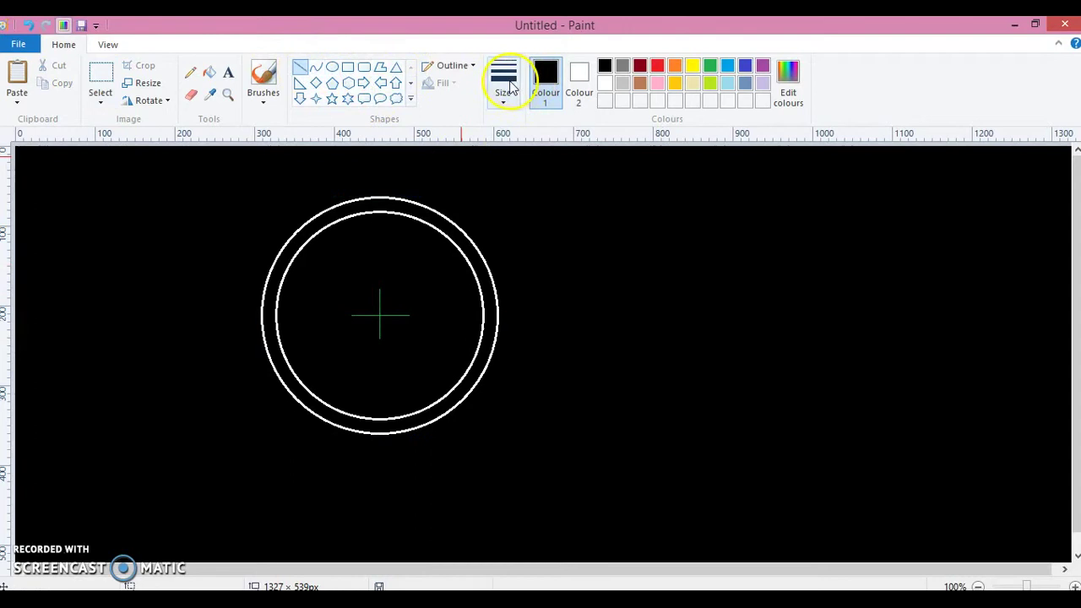
pyautogui.click(509, 87)
pyautogui.click(521, 133)
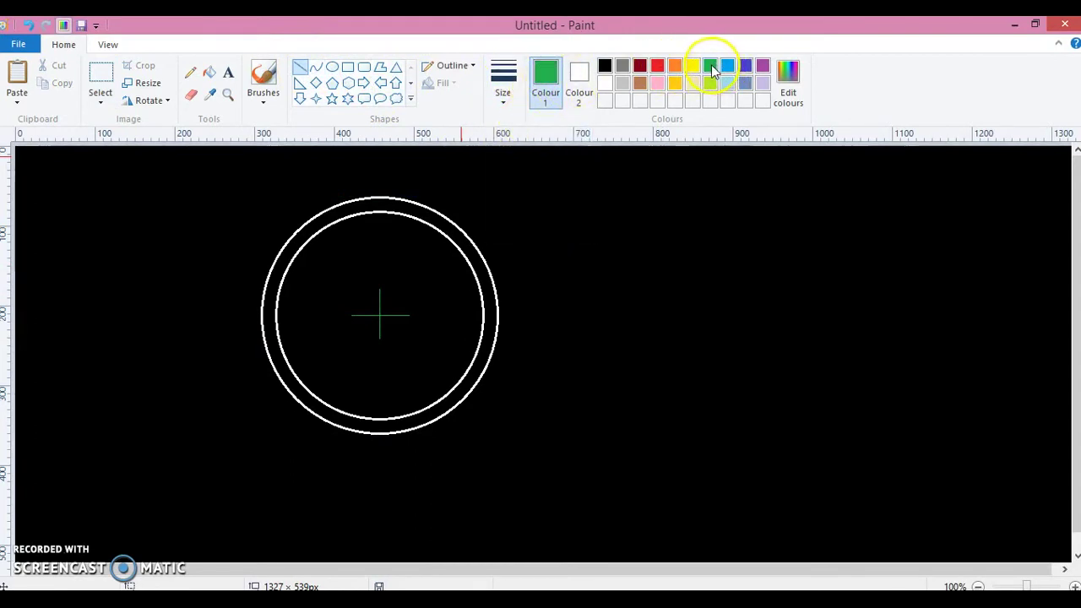
pyautogui.moveTo(380, 315)
pyautogui.mouseDown()
pyautogui.moveTo(669, 316)
pyautogui.moveTo(618, 315)
pyautogui.mouseUp()
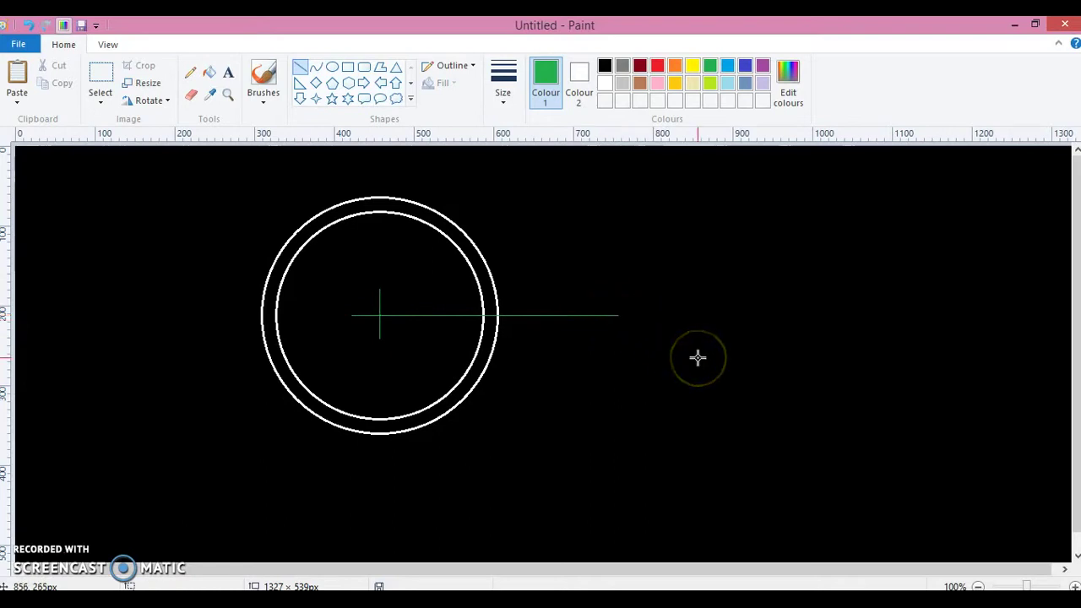
# Zoom to 200% around the rings and enable transparent selection with black as secondary colour.
pyautogui.click(99, 83)
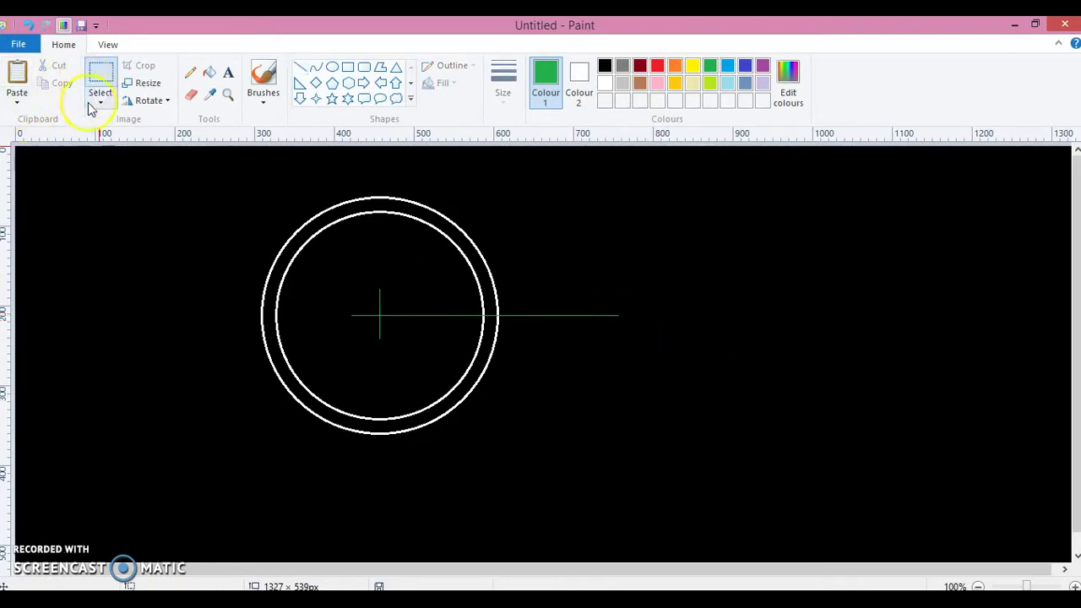
pyautogui.click(226, 95)
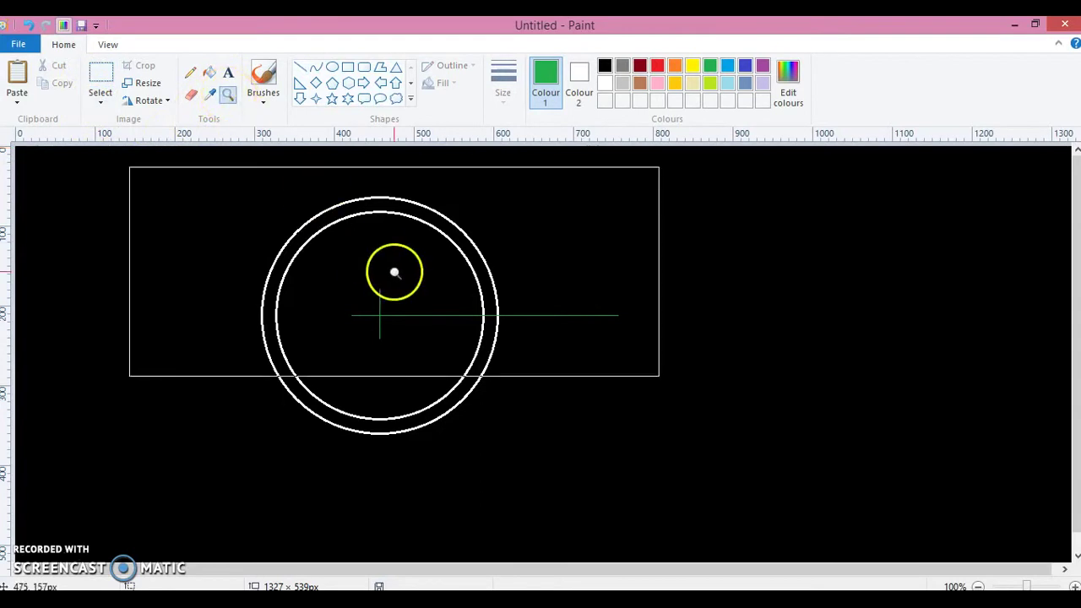
pyautogui.click(488, 314)
pyautogui.click(578, 84)
pyautogui.click(605, 66)
pyautogui.click(101, 102)
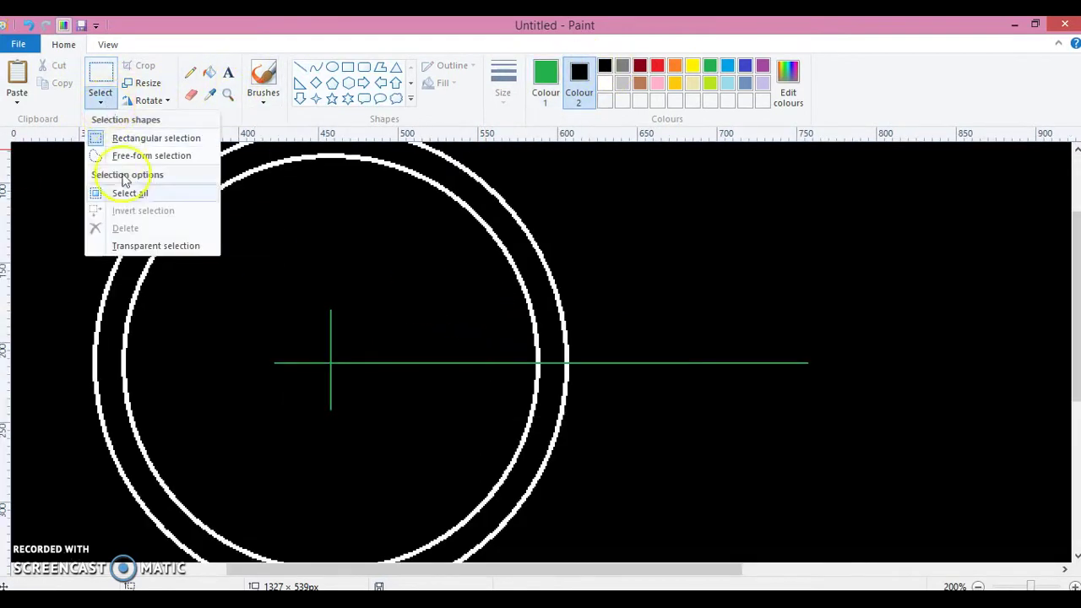
pyautogui.click(121, 244)
# Paste a double-ring copy and place it to the right on the green guide line, overlapping.
pyautogui.rightClick(71, 190)
pyautogui.click(107, 231)
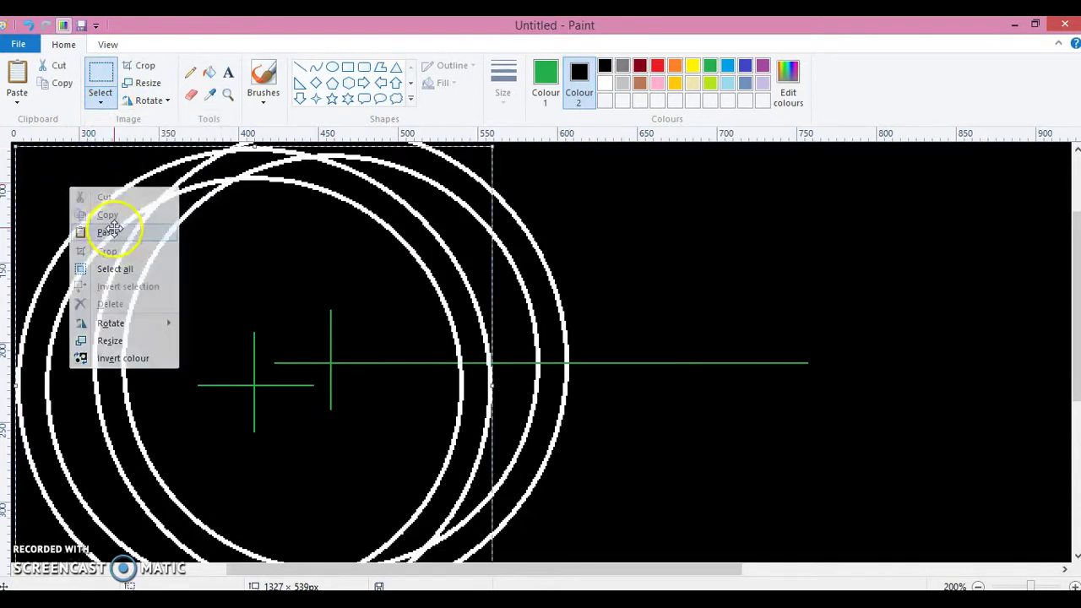
pyautogui.moveTo(157, 287)
pyautogui.mouseDown()
pyautogui.moveTo(209, 341)
pyautogui.moveTo(512, 321)
pyautogui.mouseUp()
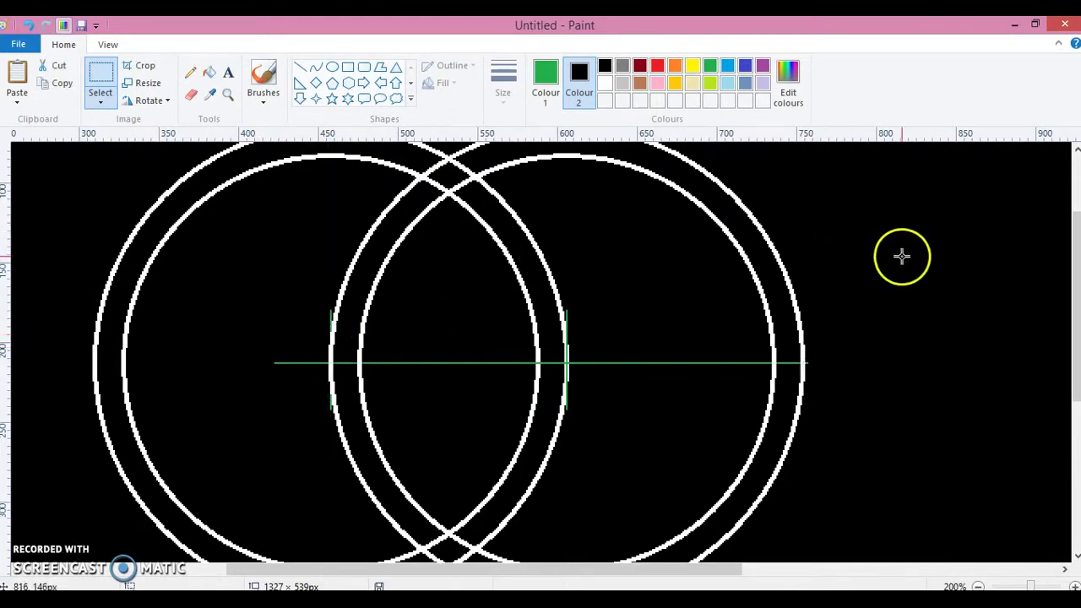
pyautogui.moveTo(1075, 272); pyautogui.dragTo(1076, 346)
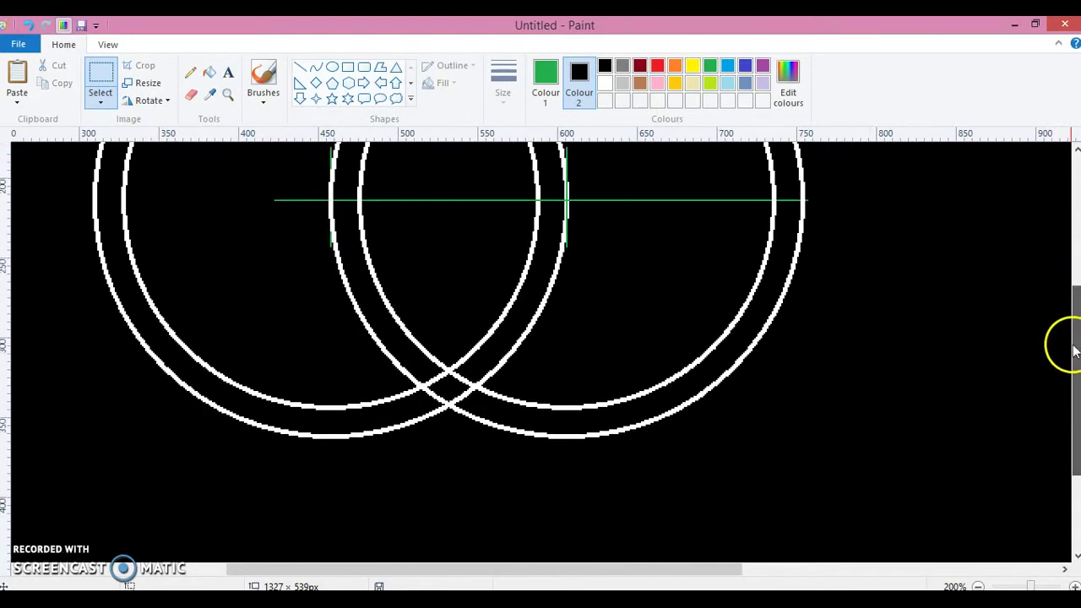
# Paste a third double ring and drop it below, between the first two.
pyautogui.rightClick(57, 193)
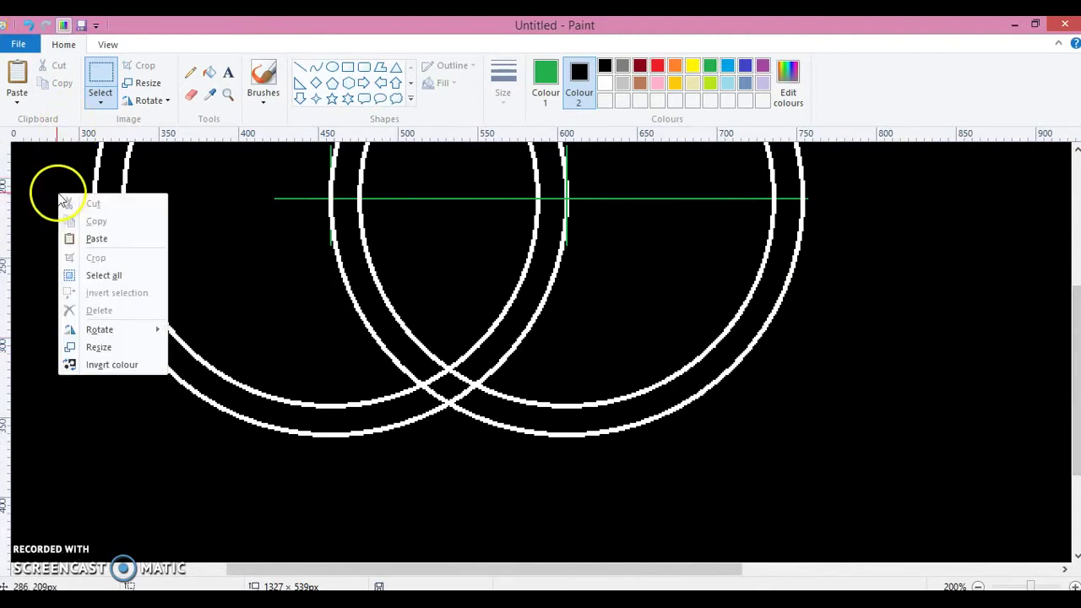
pyautogui.click(93, 237)
pyautogui.moveTo(145, 338); pyautogui.dragTo(342, 358)
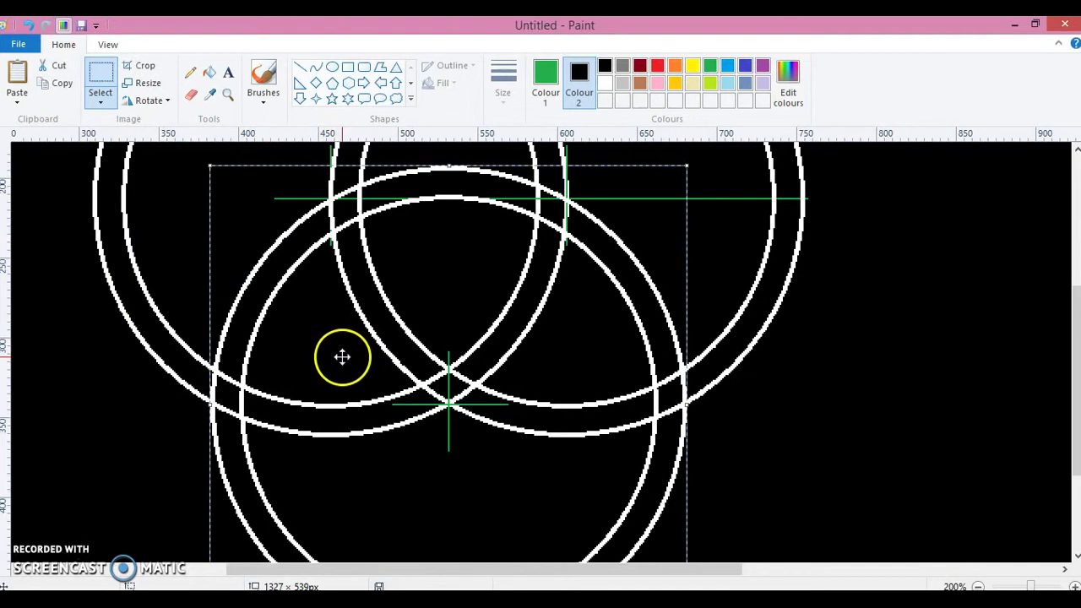
pyautogui.click(132, 454)
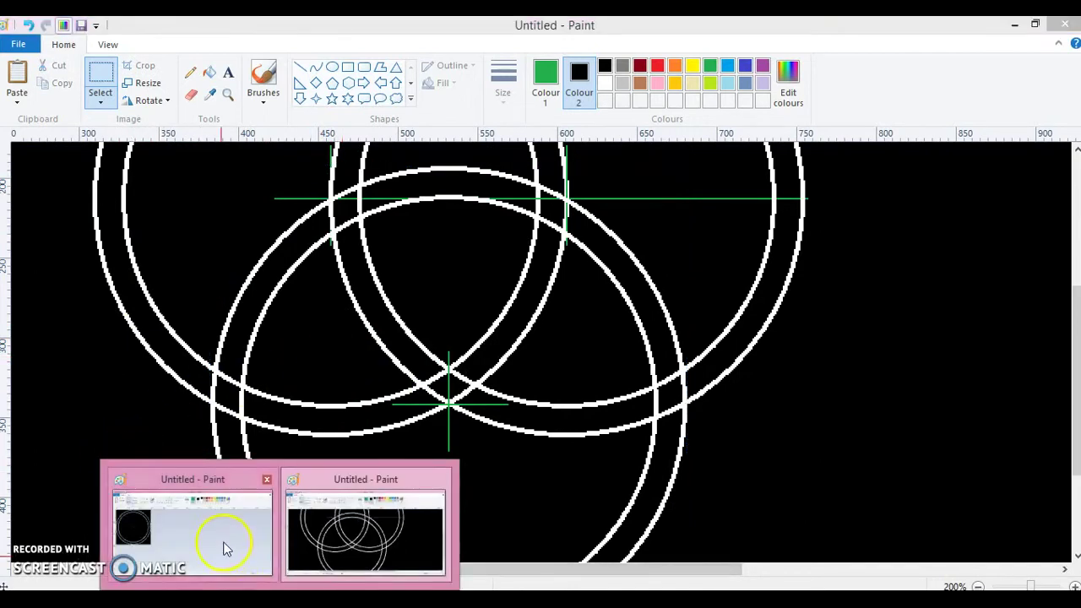
# In the single-ring image, test a green fill of the inner circle, then undo it.
pyautogui.click(222, 540)
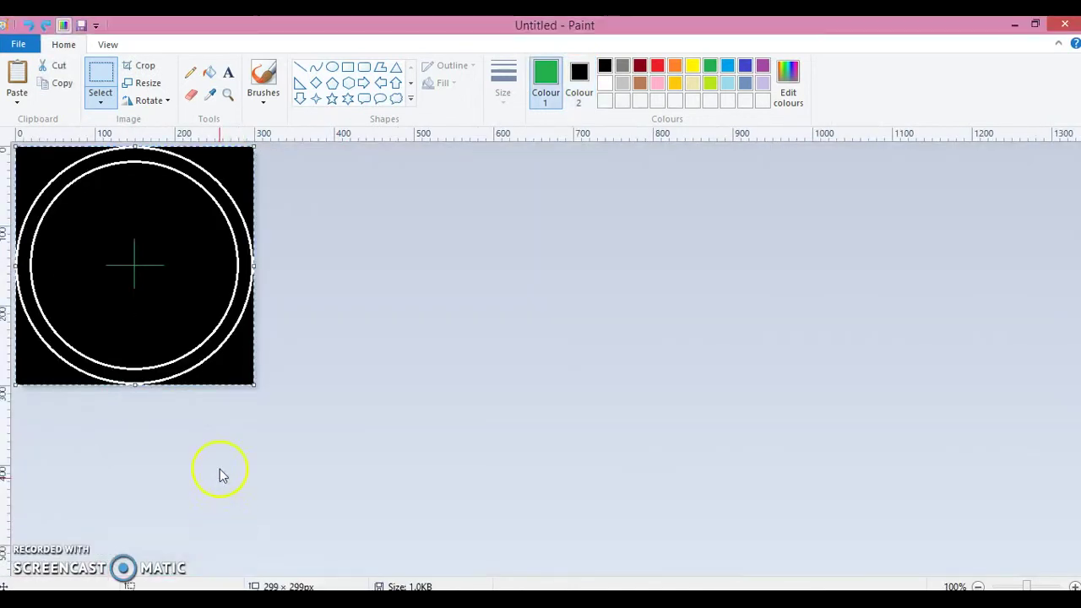
pyautogui.click(210, 72)
pyautogui.click(138, 217)
pyautogui.hotkey('ctrl', 'z')
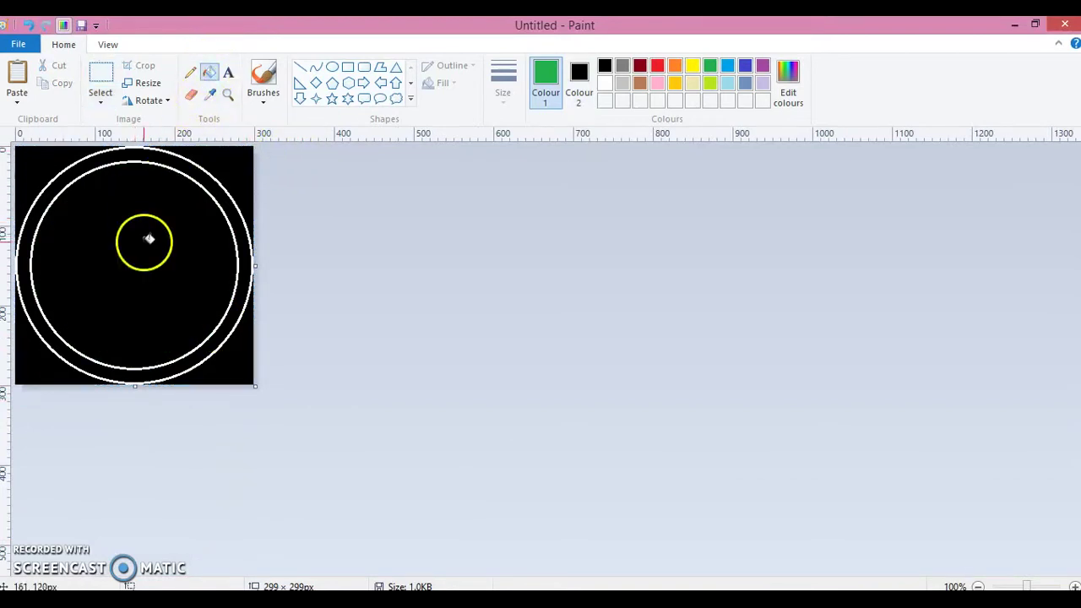
# Copy the entire double-ring image and return to the interlocking-rings window.
pyautogui.hotkey('ctrl', 'a')
pyautogui.rightClick(144, 249)
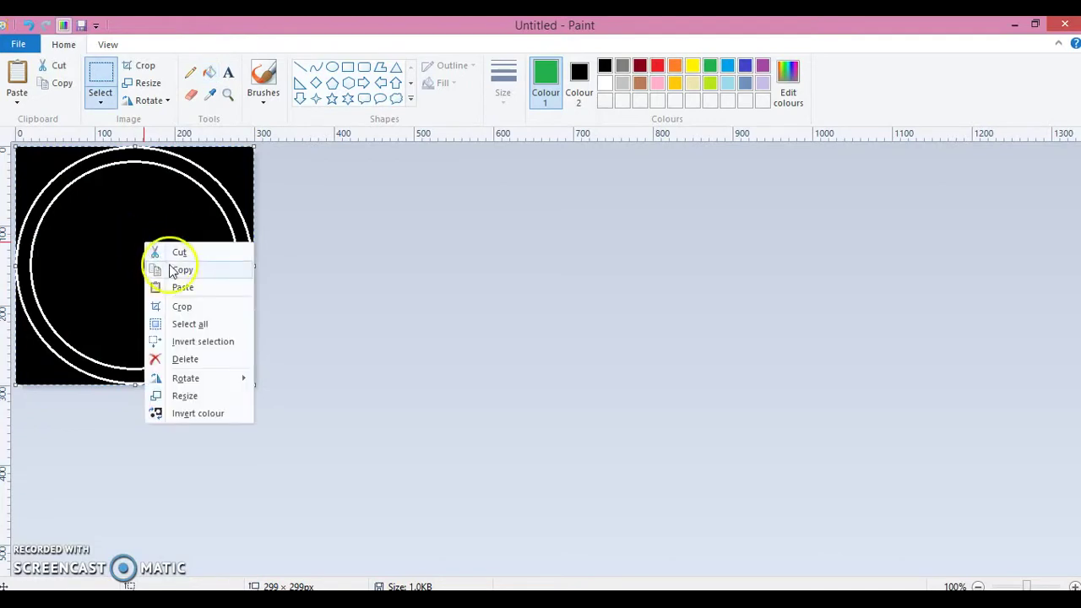
pyautogui.click(174, 270)
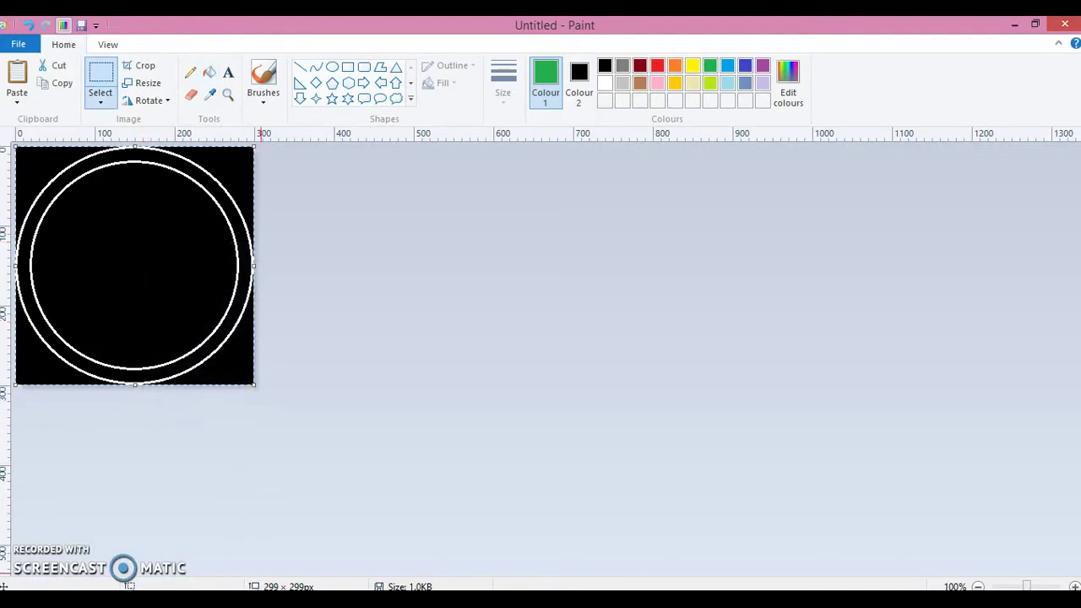
pyautogui.click(327, 539)
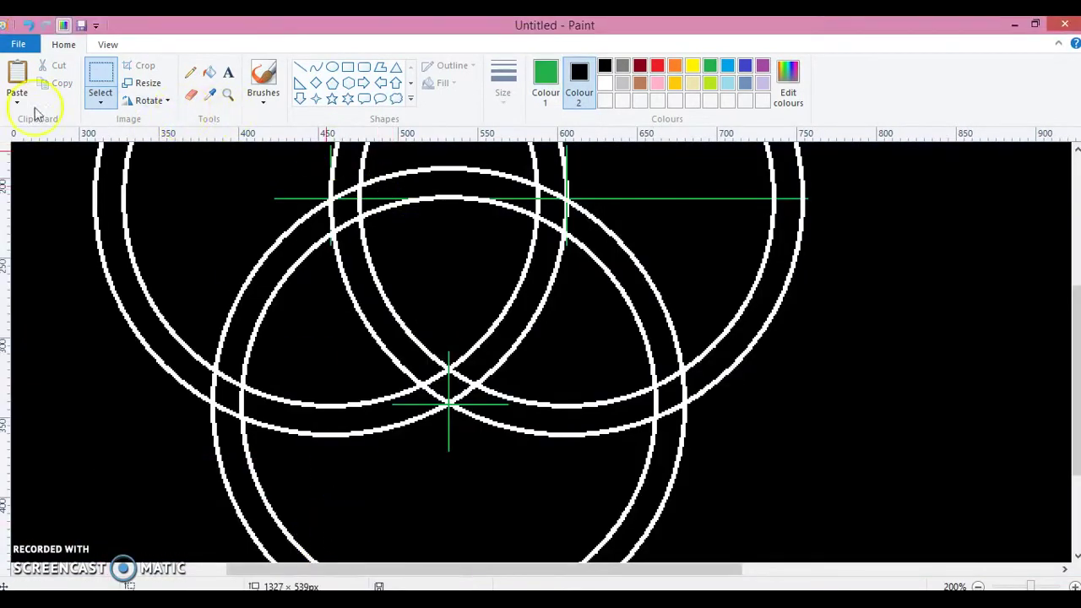
# Paste the double ring exactly over the upper-left ring and commit it.
pyautogui.rightClick(41, 192)
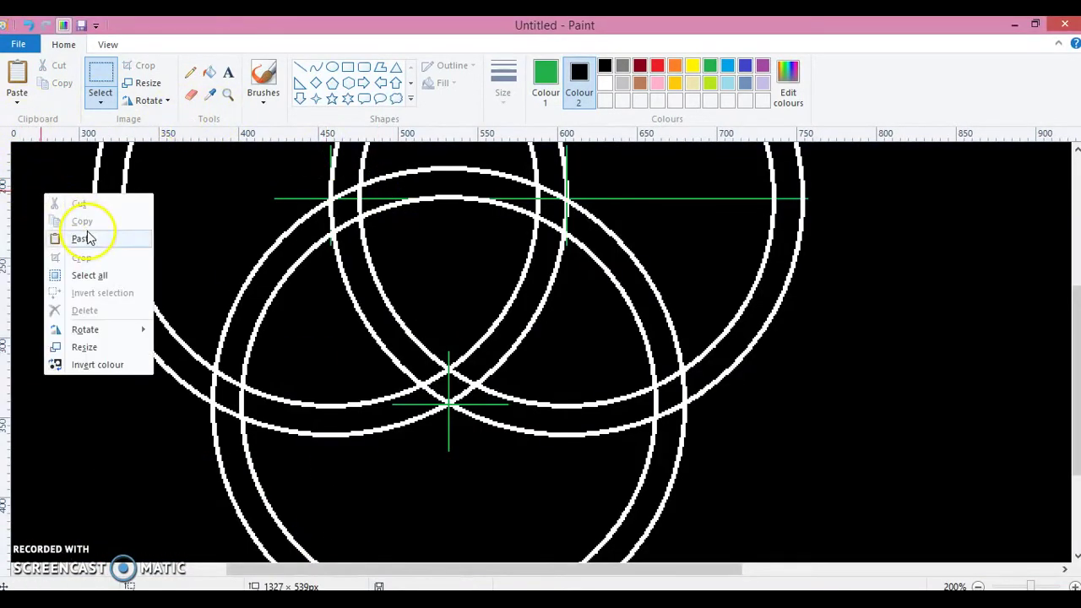
pyautogui.click(87, 238)
pyautogui.moveTo(207, 367)
pyautogui.mouseDown()
pyautogui.moveTo(276, 195)
pyautogui.moveTo(285, 199)
pyautogui.mouseUp()
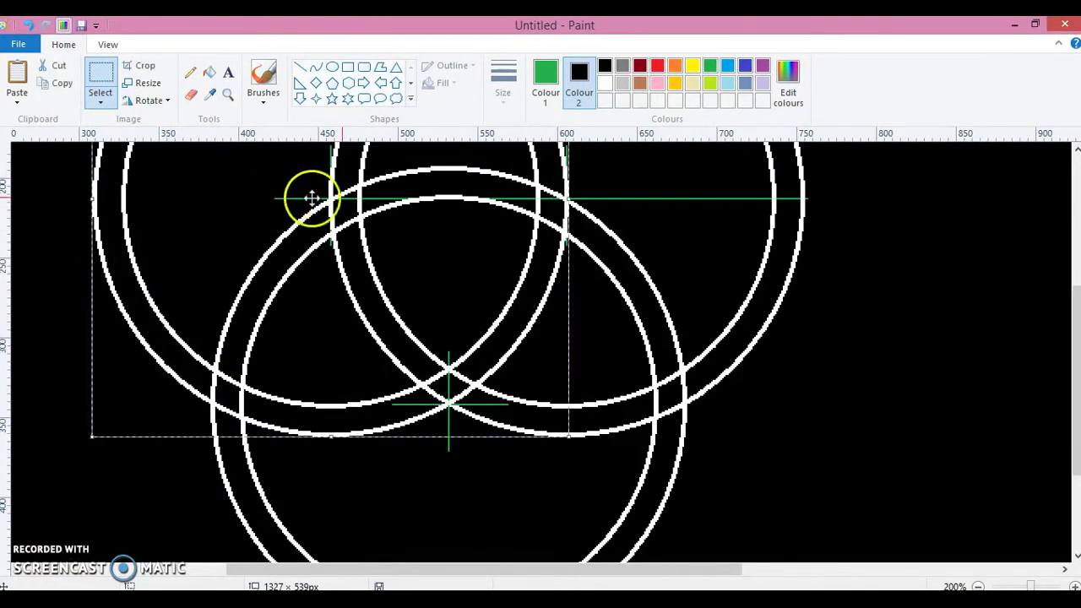
pyautogui.click(840, 226)
# Paste another copy over the upper-right ring, commit it, and zoom back out.
pyautogui.rightClick(840, 227)
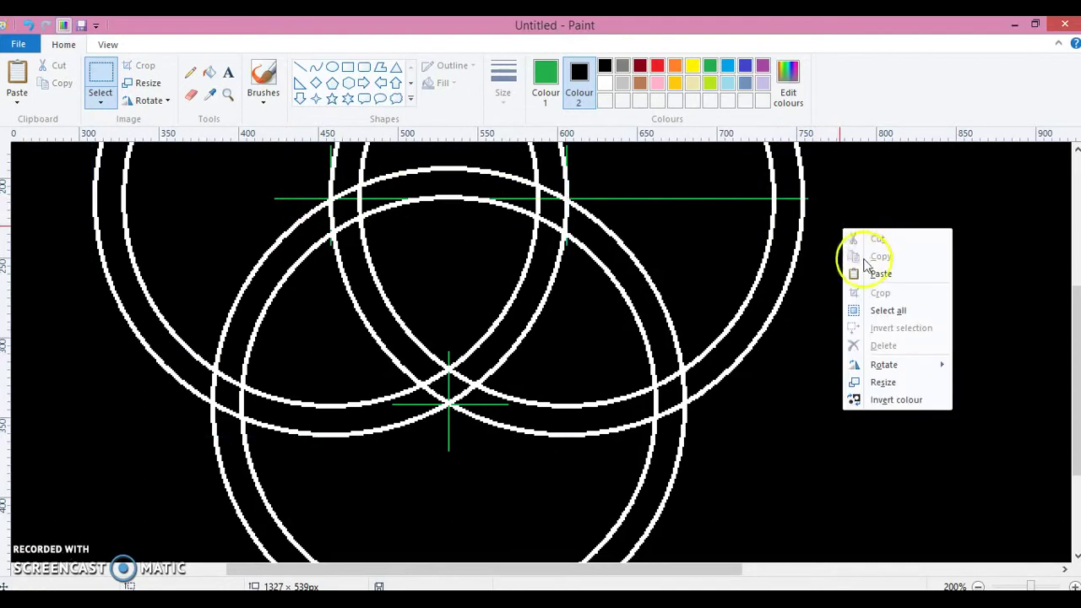
pyautogui.click(875, 274)
pyautogui.moveTo(429, 385)
pyautogui.mouseDown()
pyautogui.moveTo(741, 253)
pyautogui.moveTo(691, 319)
pyautogui.mouseUp()
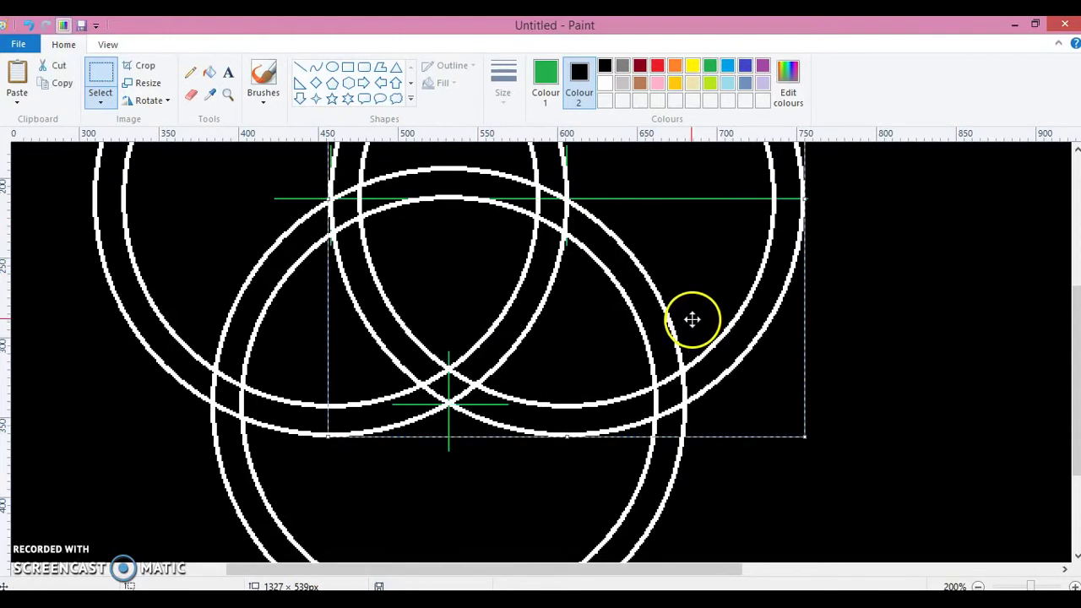
pyautogui.click(968, 321)
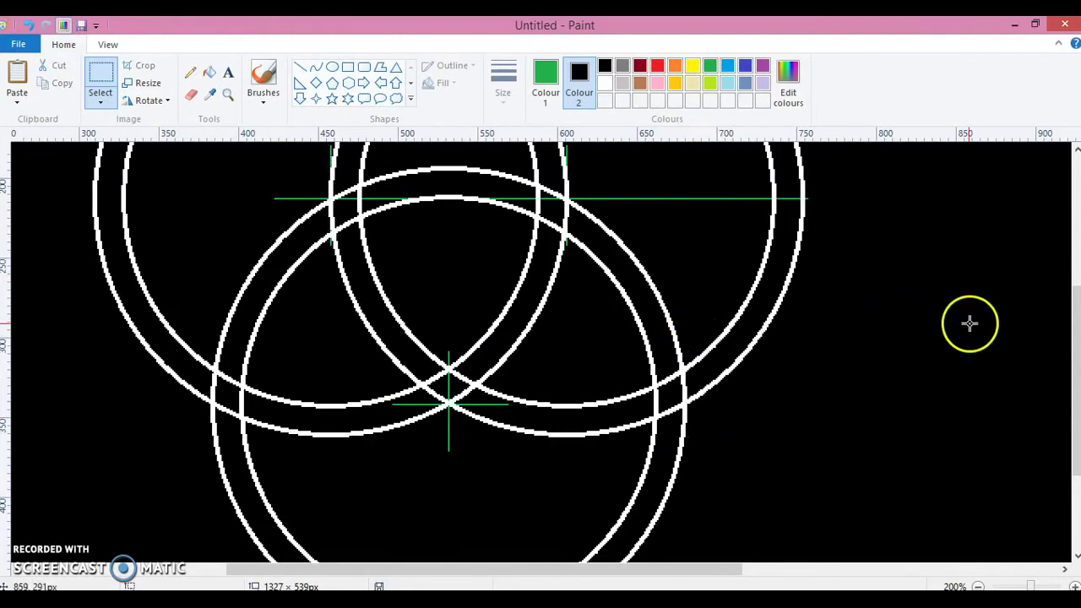
pyautogui.click(228, 95)
pyautogui.rightClick(363, 278)
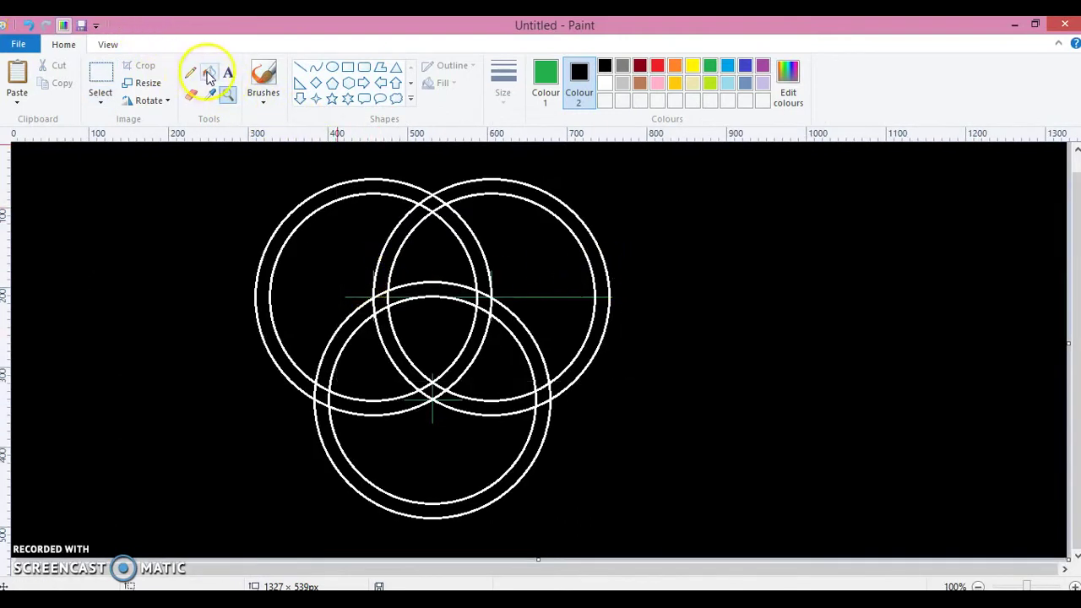
pyautogui.click(356, 255)
pyautogui.hotkey('ctrl', 'z')
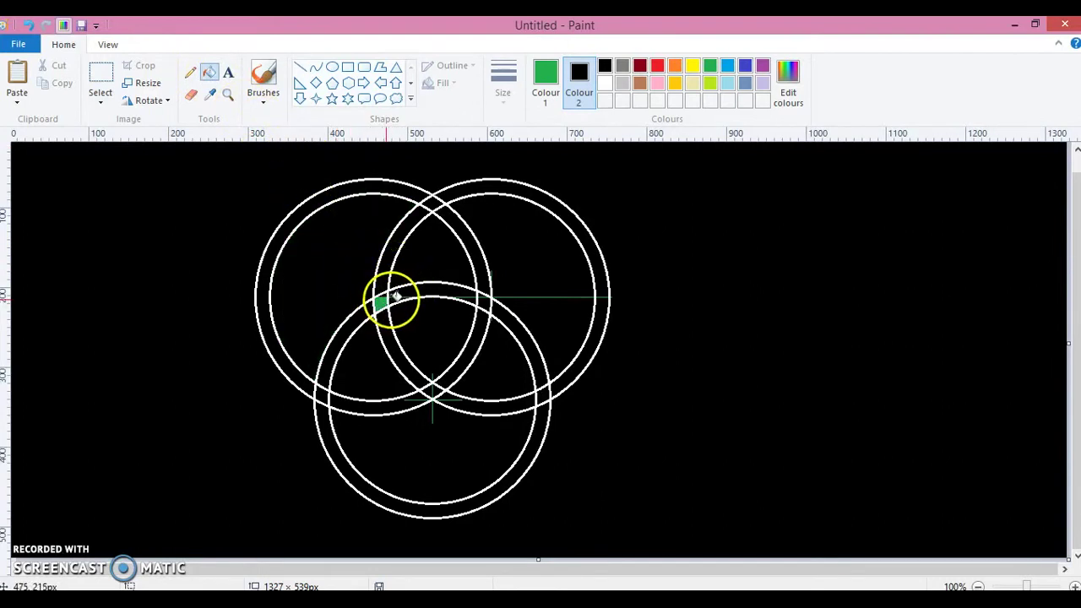
pyautogui.click(408, 289)
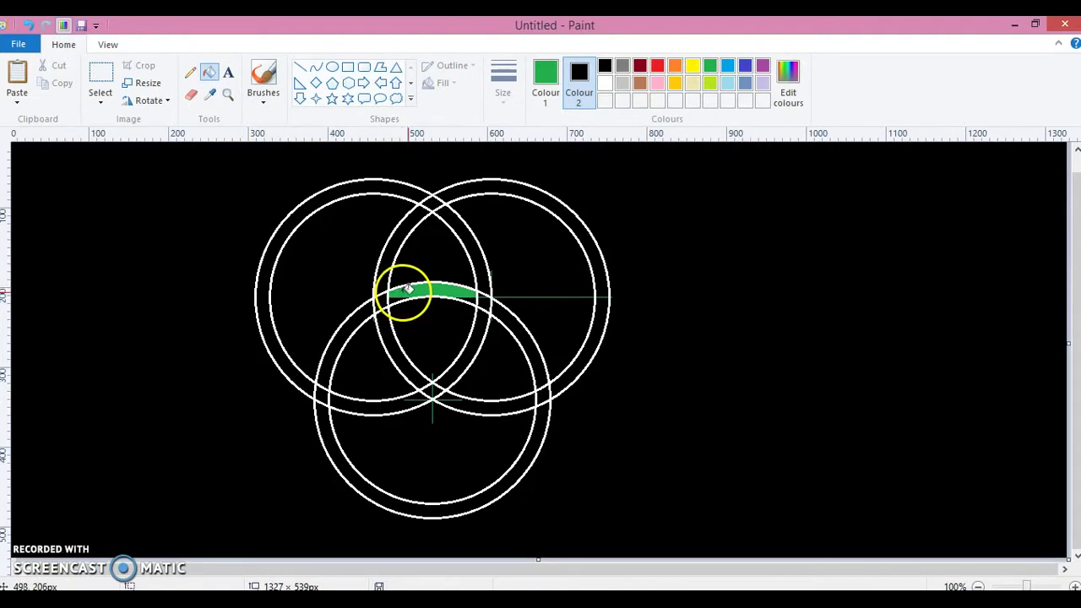
pyautogui.hotkey('ctrl', 'z')
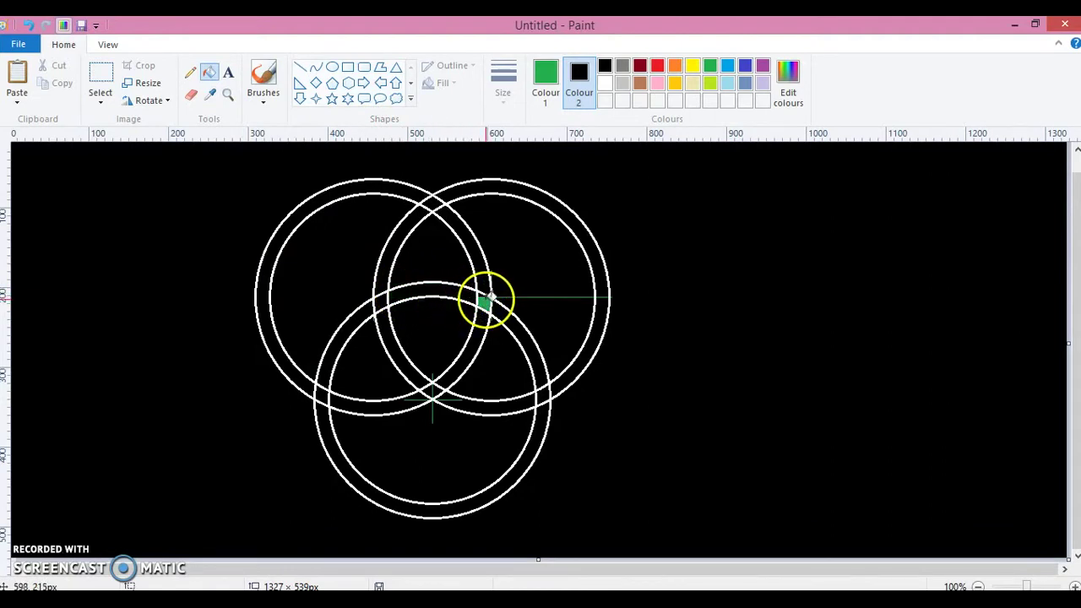
pyautogui.click(523, 243)
pyautogui.hotkey('ctrl', 'z')
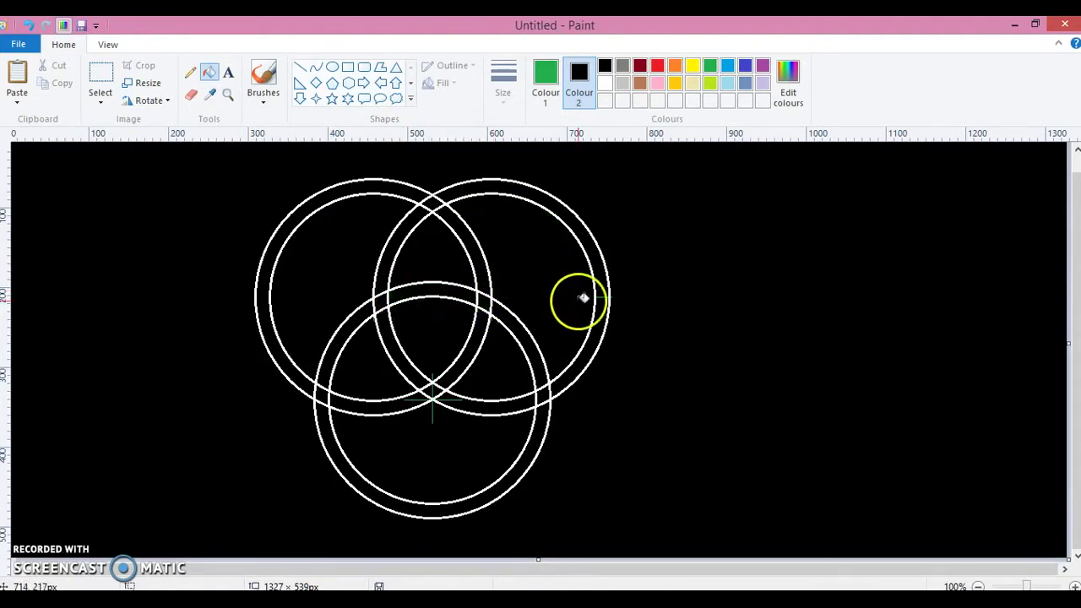
pyautogui.click(603, 284)
pyautogui.hotkey('ctrl', 'z')
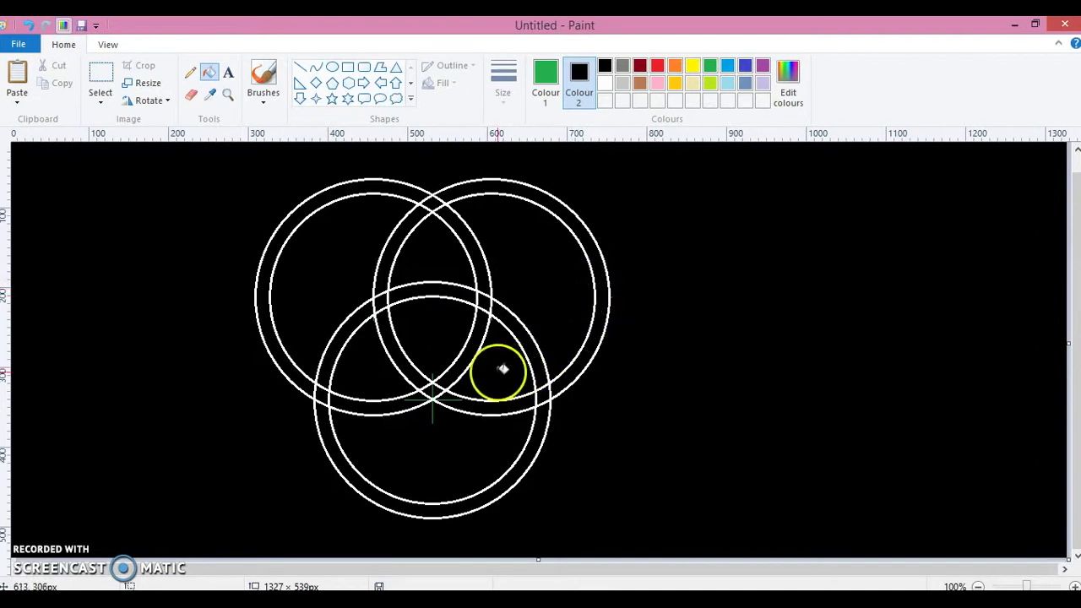
pyautogui.click(418, 324)
pyautogui.hotkey('ctrl', 'z')
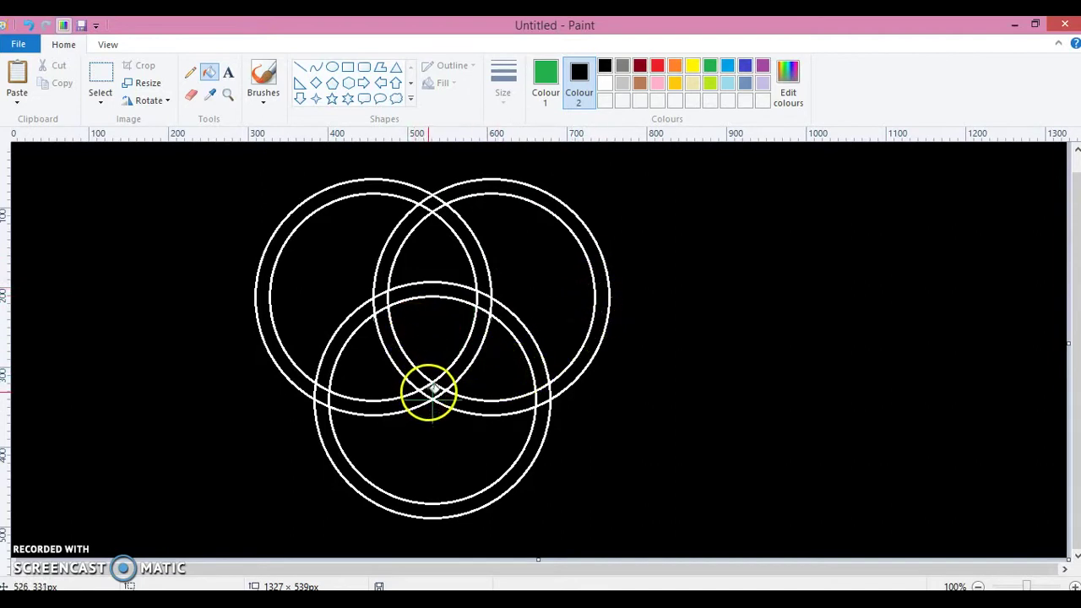
pyautogui.click(466, 404)
pyautogui.hotkey('ctrl', 'z')
pyautogui.click(383, 402)
pyautogui.click(421, 433)
pyautogui.hotkey('ctrl', 'z')
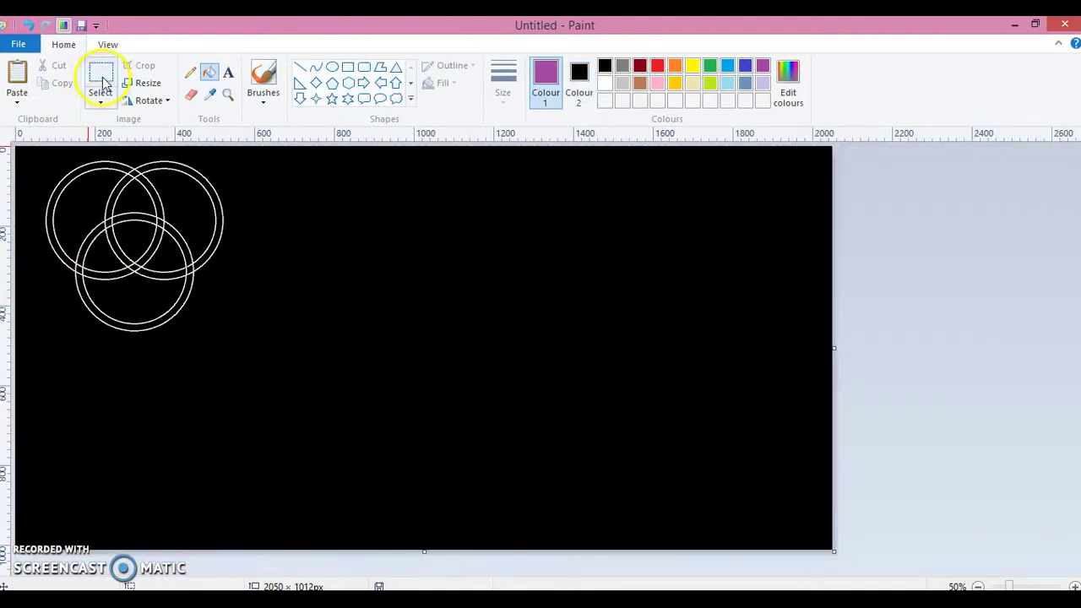
# Copy a rectangle around the three rings and paste the duplicate near the canvas centre.
pyautogui.click(103, 81)
pyautogui.moveTo(38, 153); pyautogui.dragTo(262, 343)
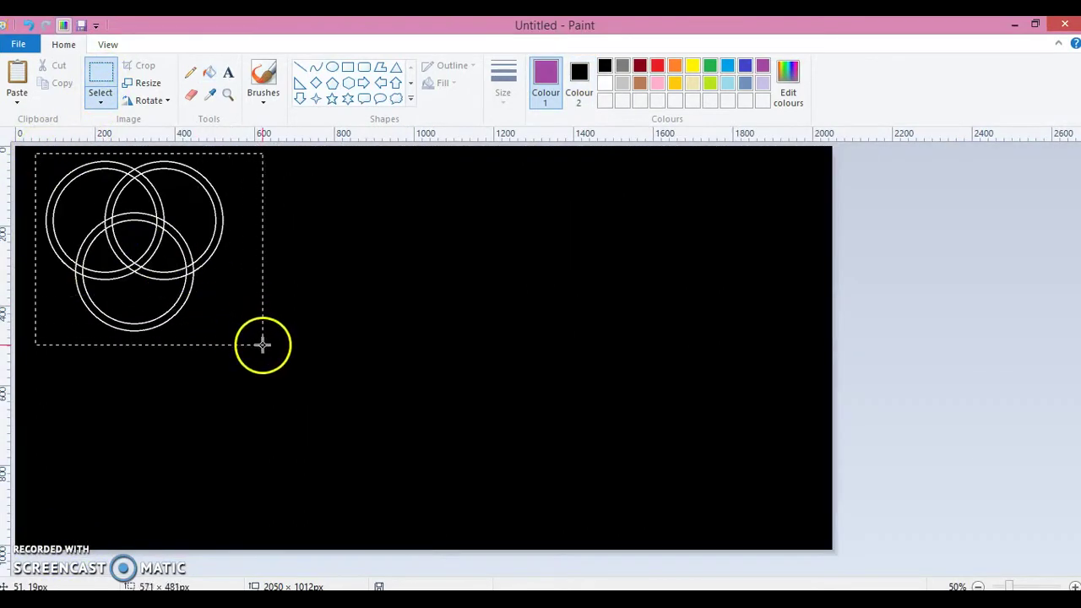
pyautogui.rightClick(191, 275)
pyautogui.click(265, 296)
pyautogui.rightClick(338, 275)
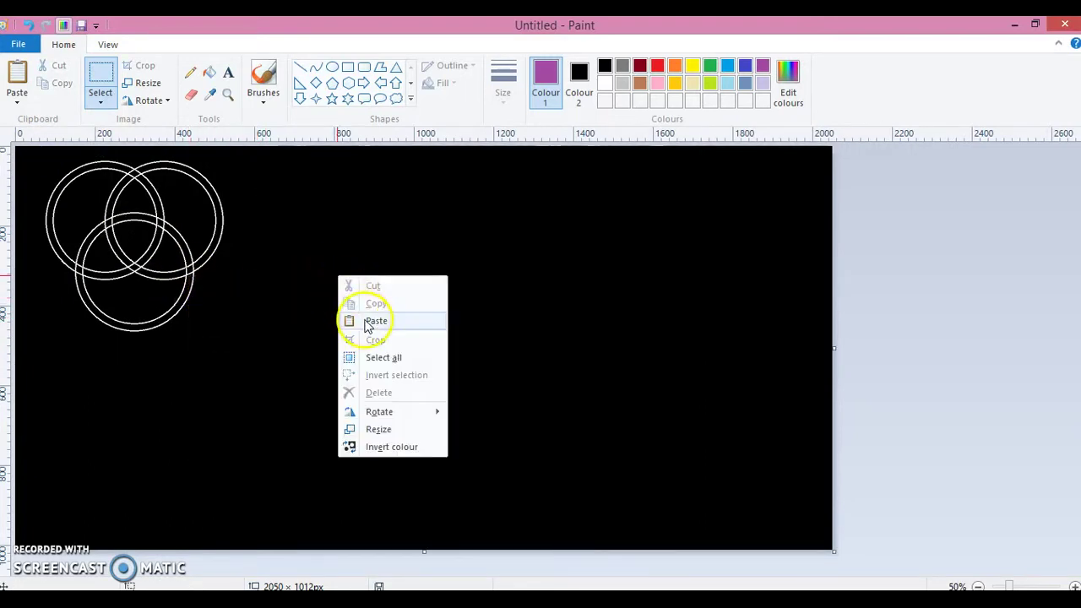
pyautogui.click(365, 320)
pyautogui.moveTo(135, 229); pyautogui.dragTo(524, 330)
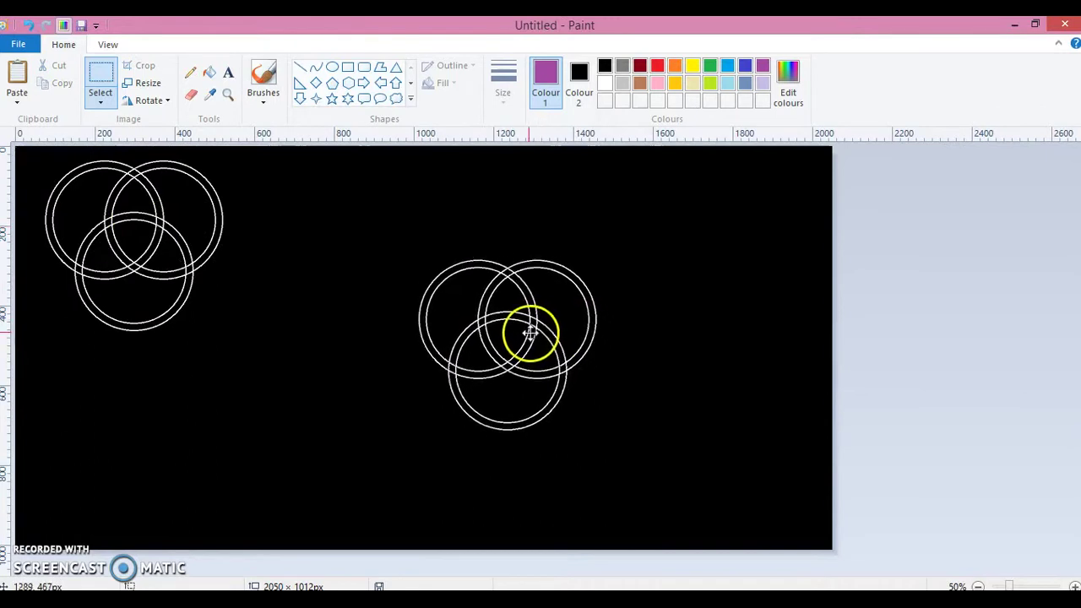
pyautogui.click(295, 334)
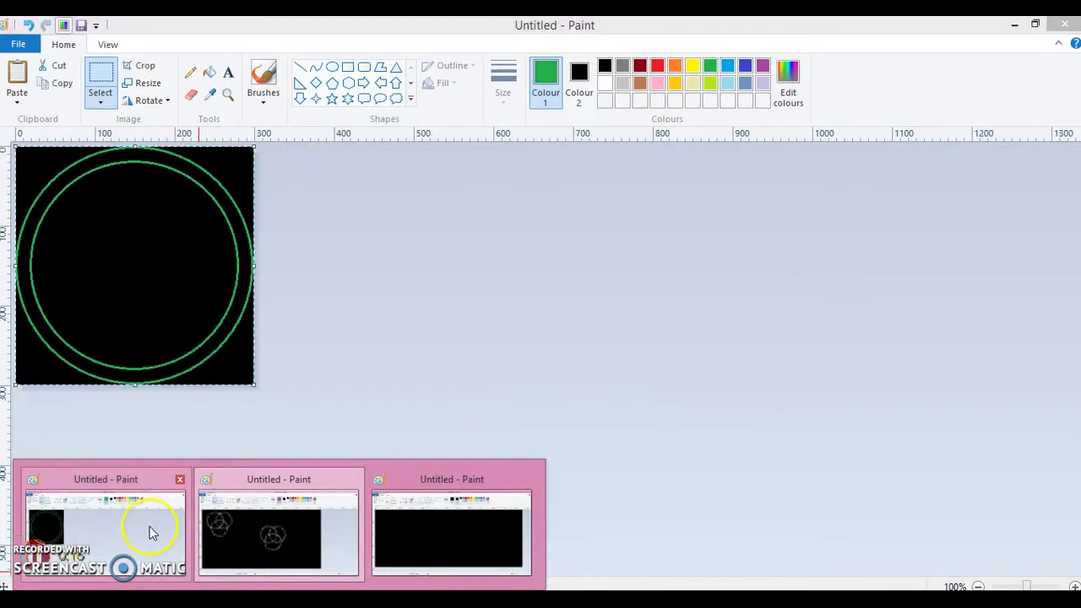
# Copy the green double-ring image and return to the large canvas window.
pyautogui.click(149, 526)
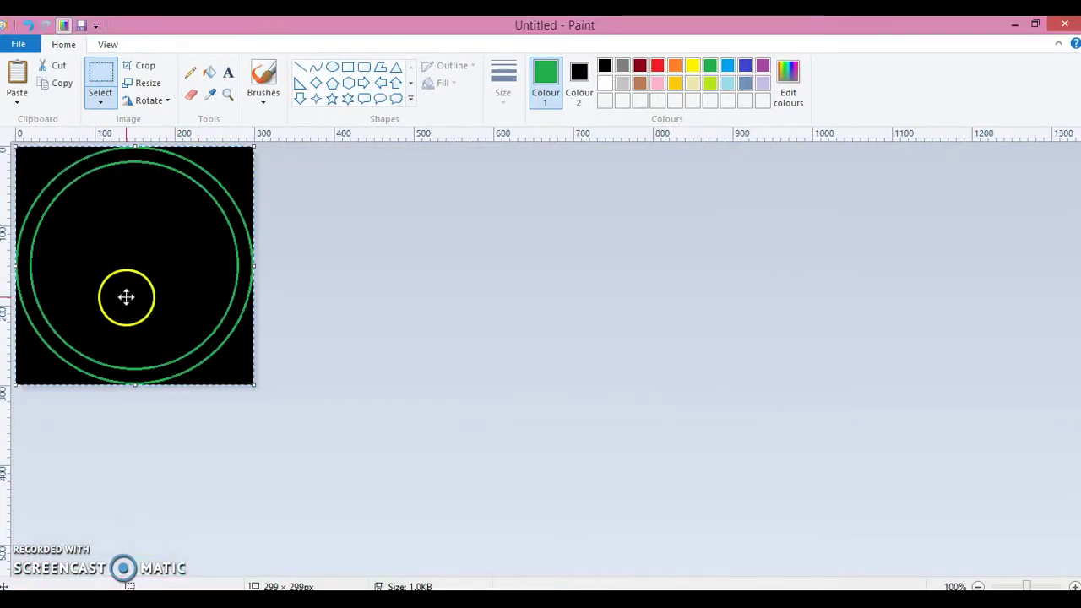
pyautogui.rightClick(127, 300)
pyautogui.click(164, 325)
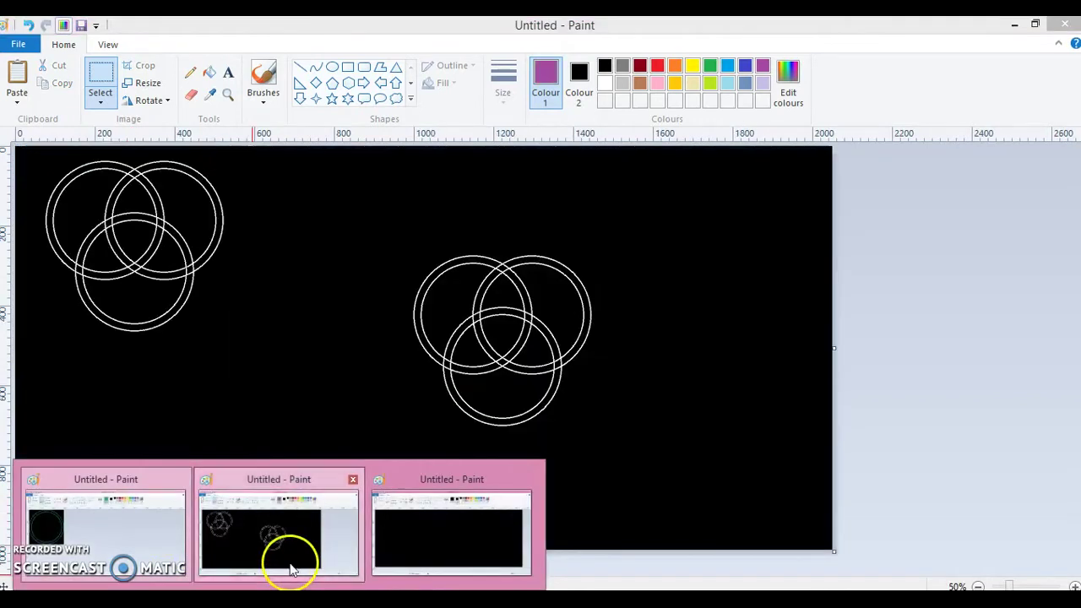
pyautogui.moveTo(239, 570)
pyautogui.click(284, 567)
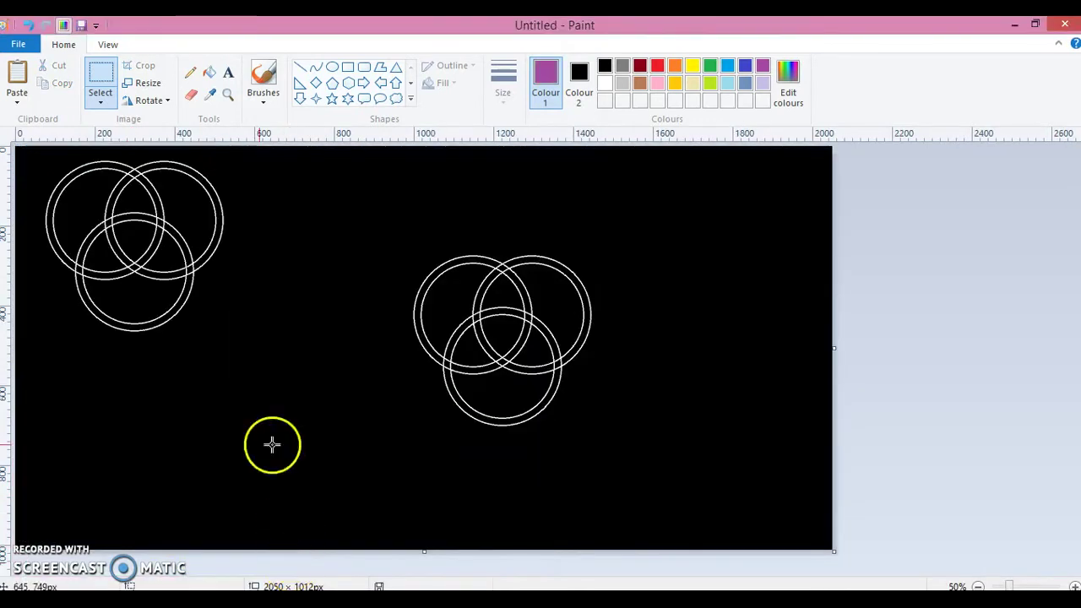
# Zoom in on the centred three-ring group.
pyautogui.click(228, 98)
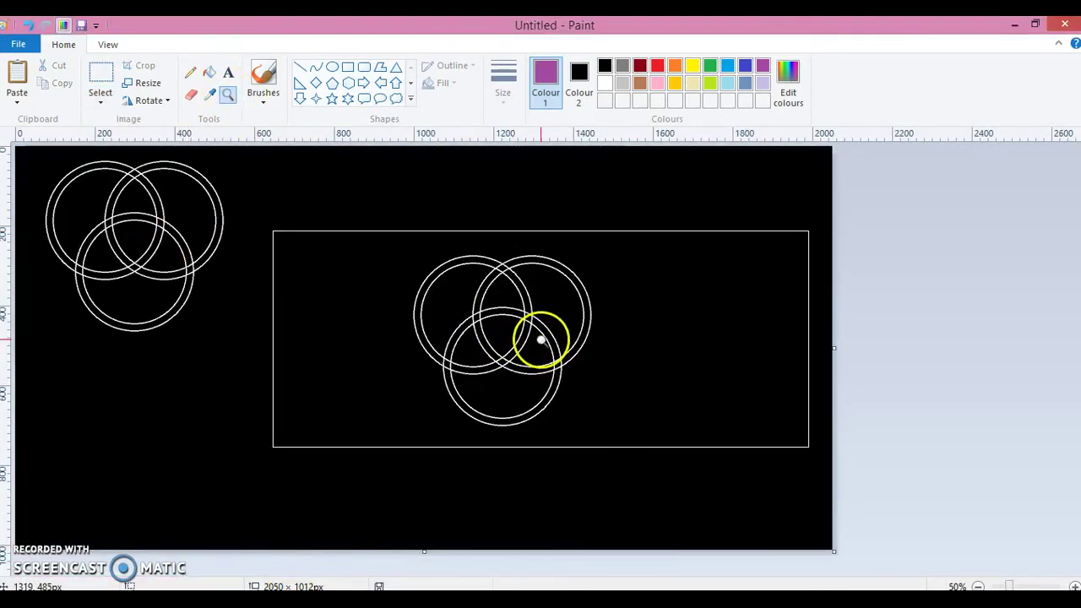
pyautogui.click(540, 338)
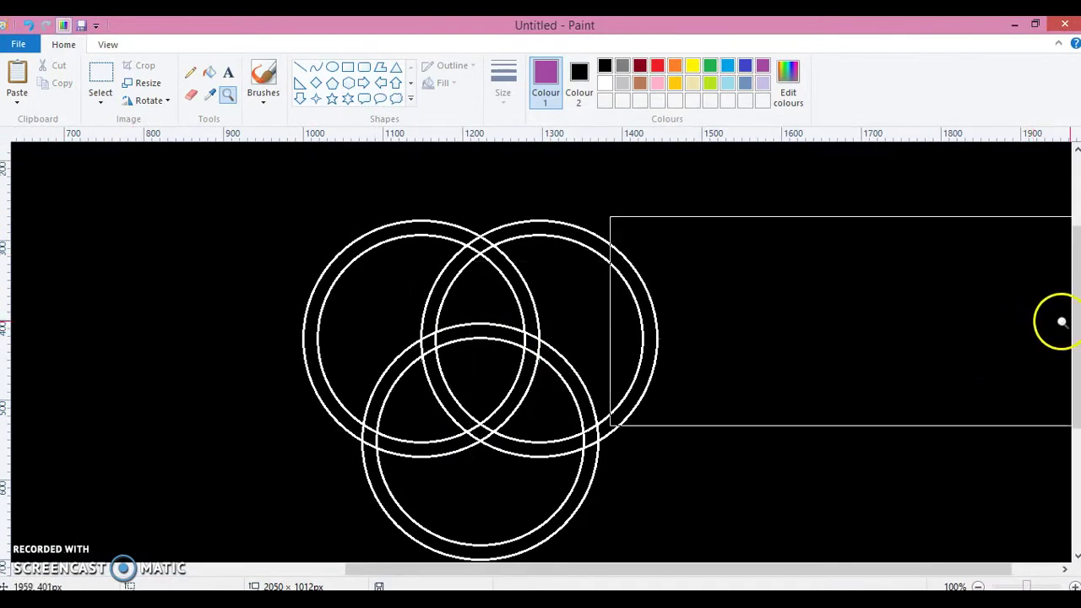
pyautogui.hscroll(-1, 1074, 341)
pyautogui.moveTo(1075, 341); pyautogui.dragTo(1074, 343)
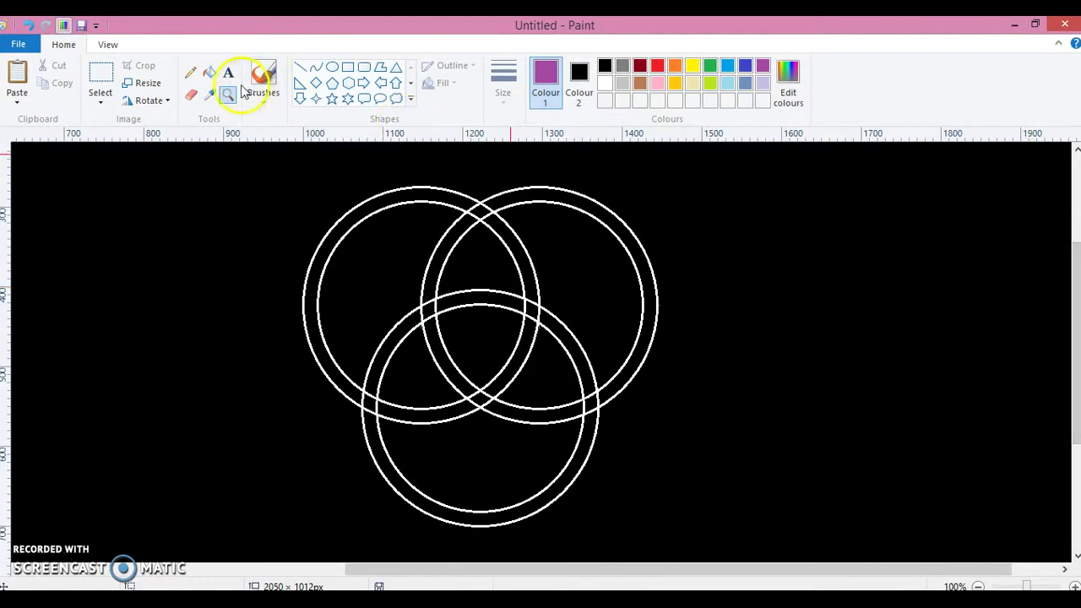
pyautogui.click(102, 82)
# Paste the green rings over the centred trio's left and bottom white rings and commit them.
pyautogui.rightClick(186, 193)
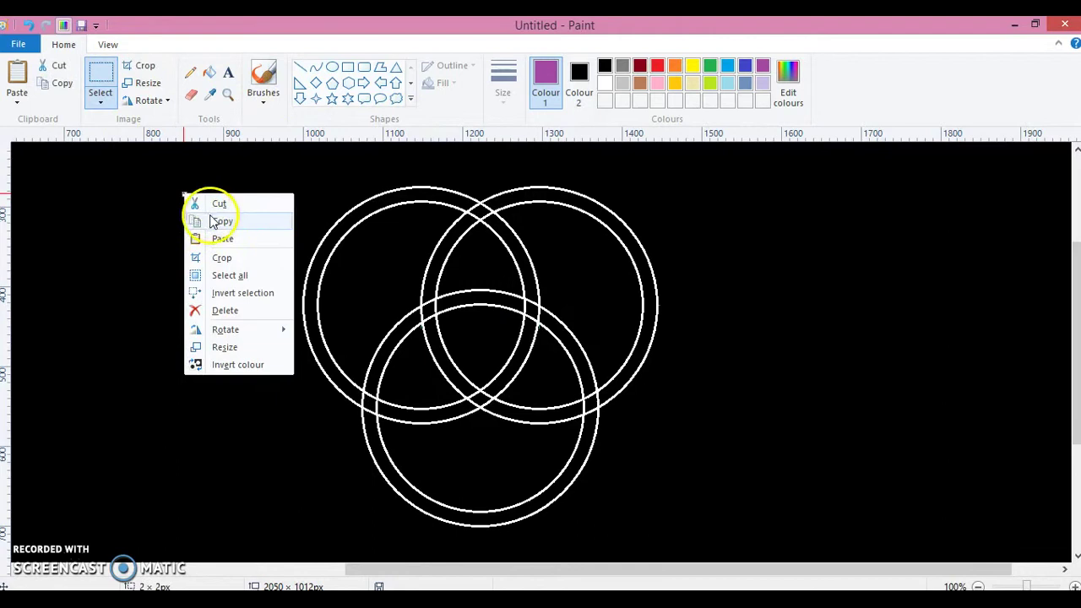
pyautogui.click(222, 237)
pyautogui.moveTo(153, 202); pyautogui.dragTo(438, 240)
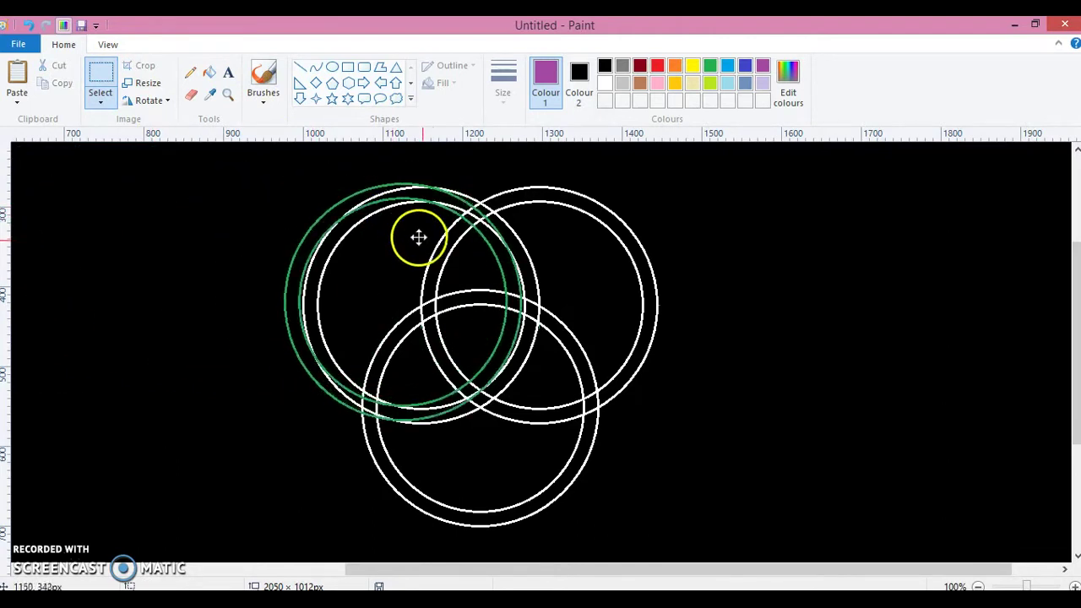
pyautogui.click(64, 305)
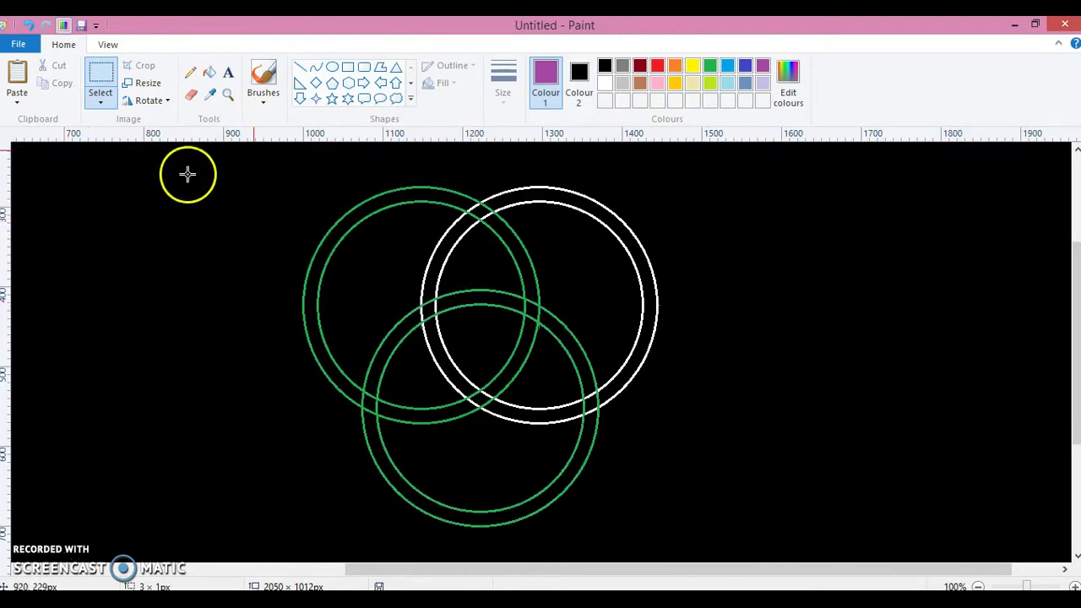
pyautogui.click(216, 79)
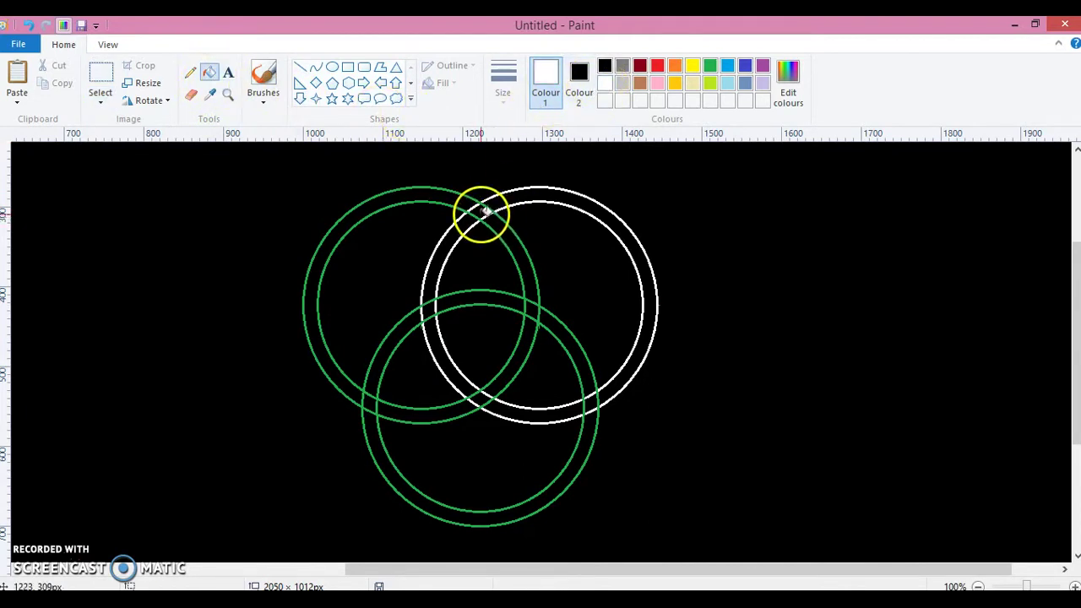
# Fill the right ring's gap and band white, undoing the last fill.
pyautogui.click(447, 266)
pyautogui.click(431, 309)
pyautogui.click(437, 338)
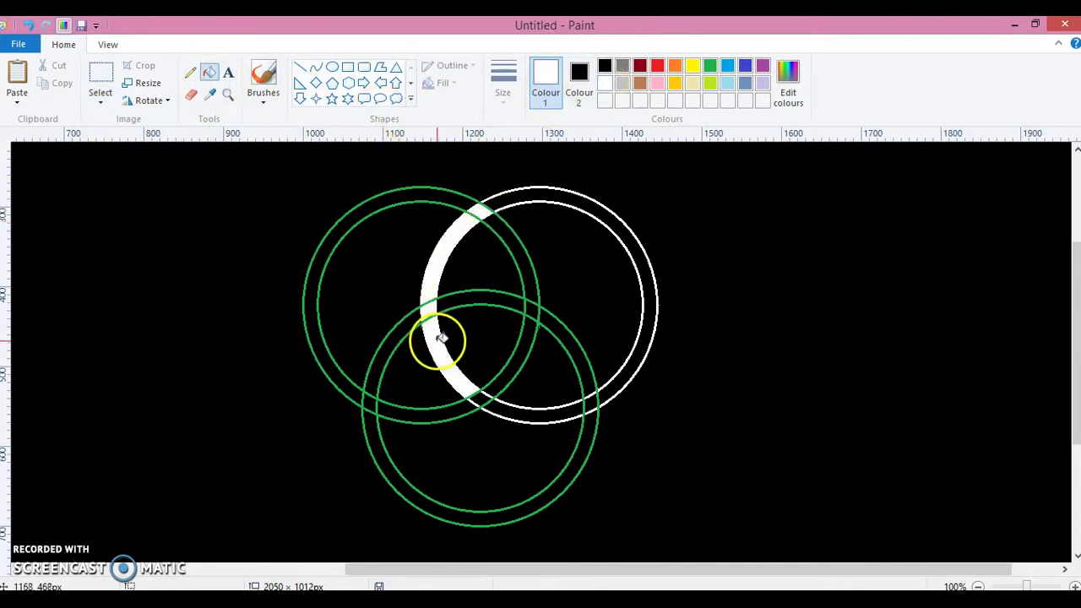
pyautogui.click(487, 393)
pyautogui.click(498, 398)
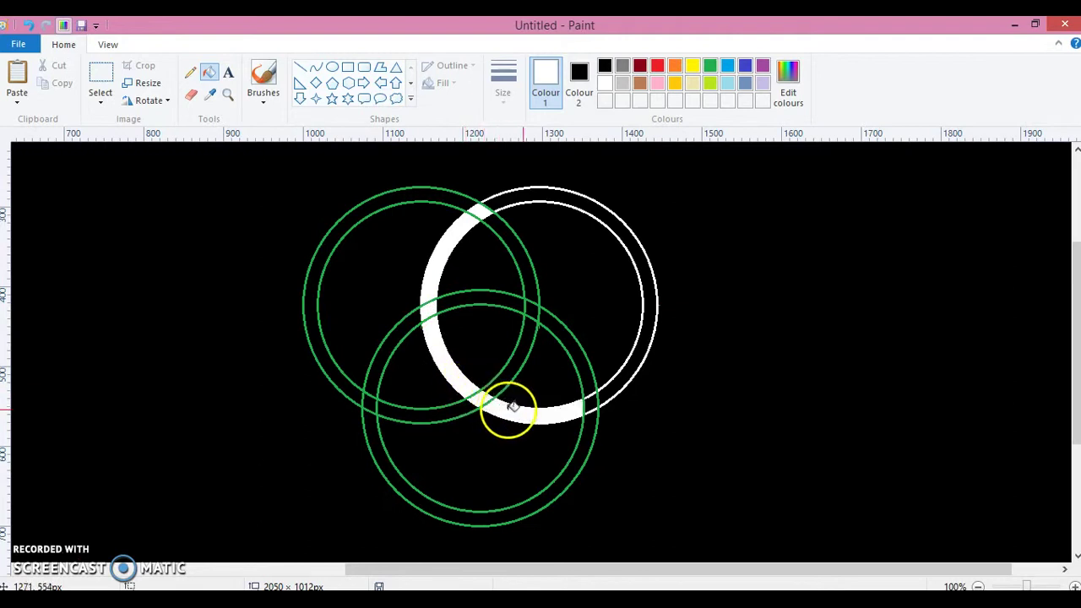
pyautogui.click(633, 379)
pyautogui.hotkey('ctrl', 'z')
# Fill the ring insides and gaps solid green to form two overlapping discs.
pyautogui.click(574, 401)
pyautogui.click(528, 430)
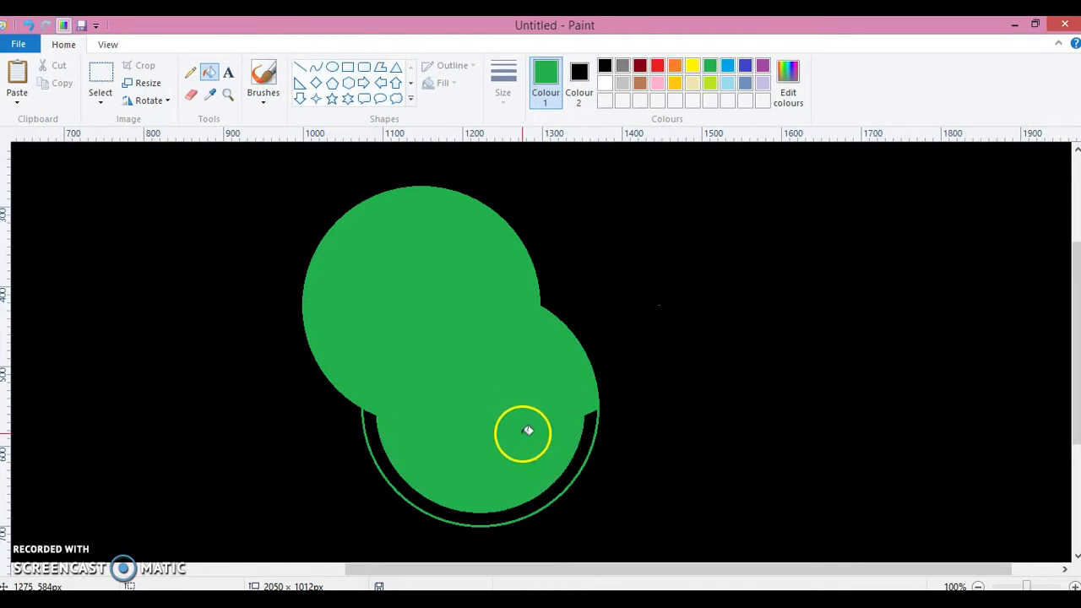
pyautogui.click(591, 427)
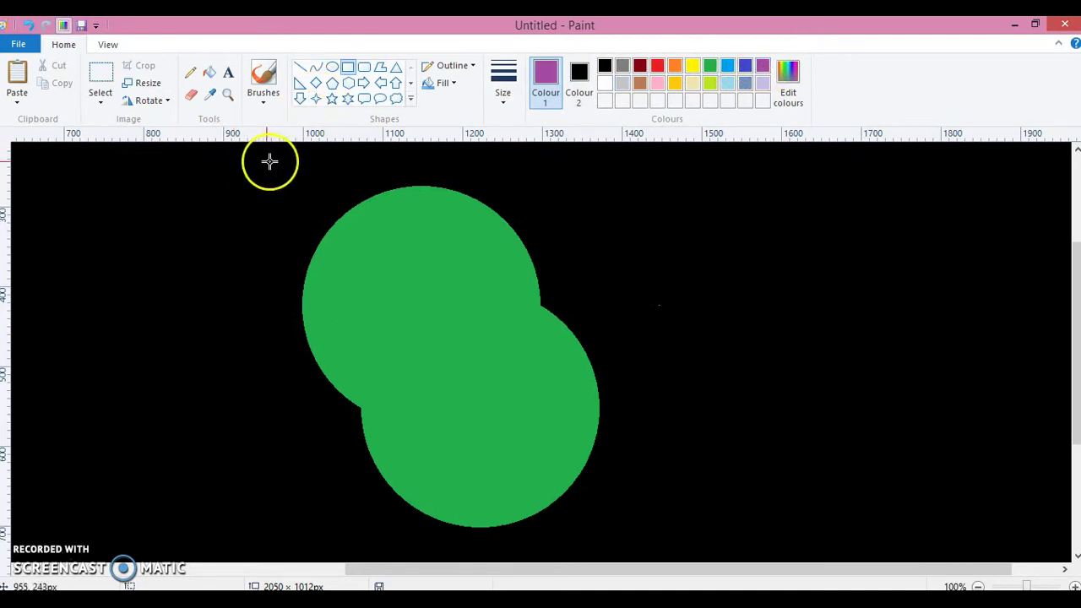
# Enclose the green discs in a purple-filled rectangle, fill the discs black, and zoom out.
pyautogui.moveTo(245, 159)
pyautogui.mouseDown()
pyautogui.moveTo(691, 525)
pyautogui.moveTo(690, 540)
pyautogui.mouseUp()
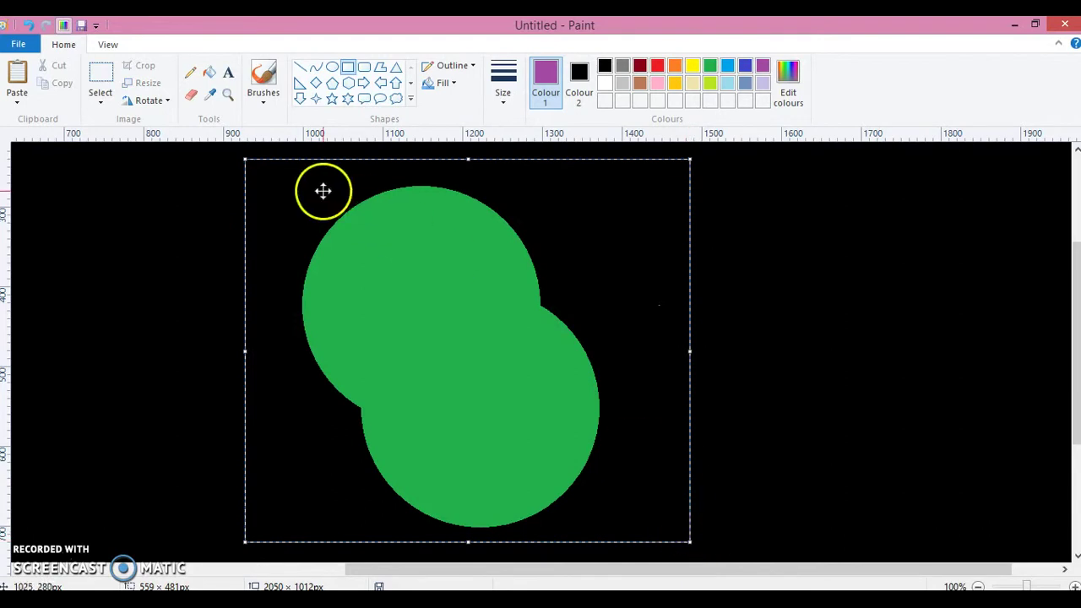
pyautogui.click(143, 241)
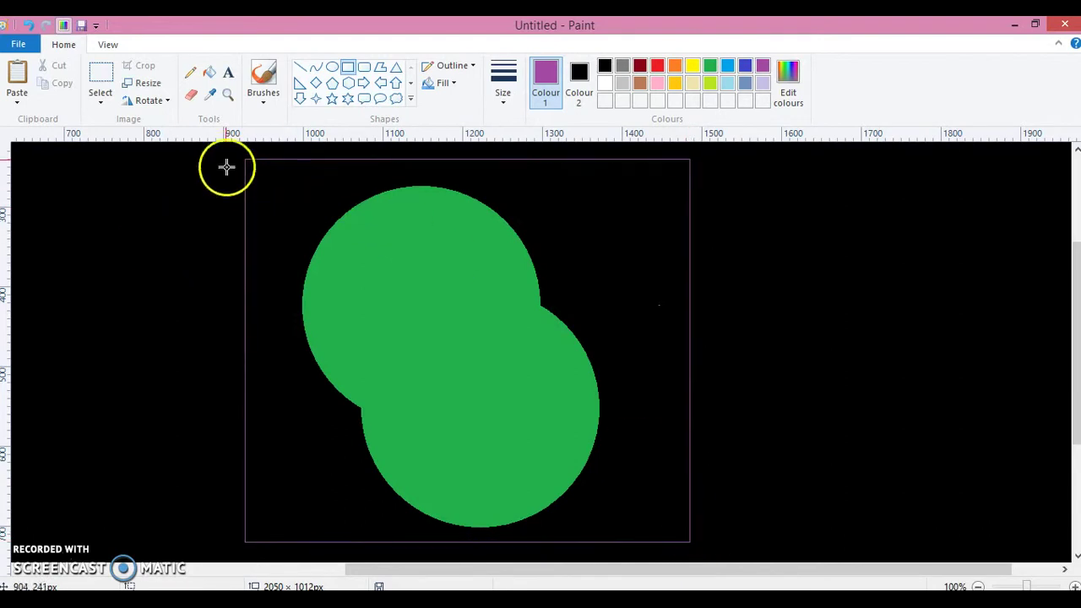
pyautogui.click(216, 80)
pyautogui.click(335, 170)
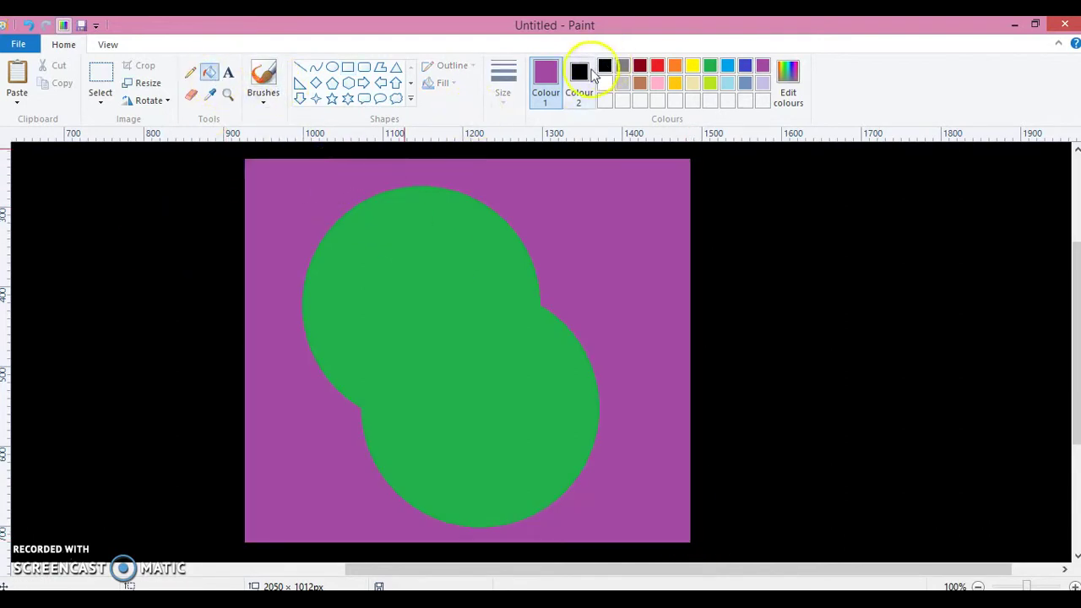
pyautogui.rightClick(444, 249)
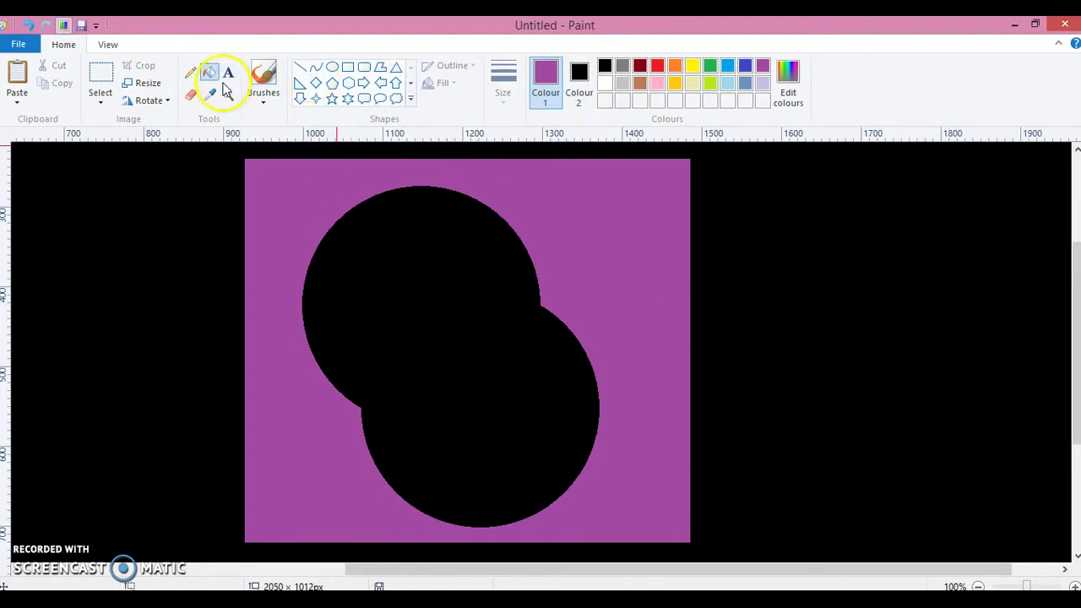
pyautogui.rightClick(259, 177)
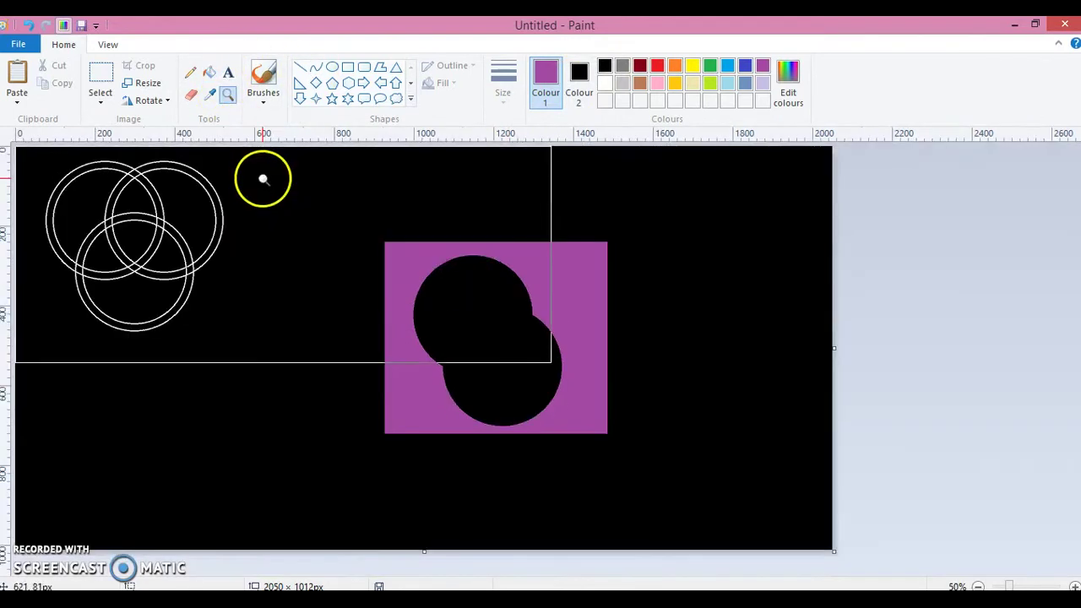
# Select the purple mask with its black discs and cut it out.
pyautogui.click(101, 80)
pyautogui.moveTo(365, 229)
pyautogui.mouseDown()
pyautogui.moveTo(605, 455)
pyautogui.moveTo(619, 450)
pyautogui.mouseUp()
pyautogui.rightClick(561, 378)
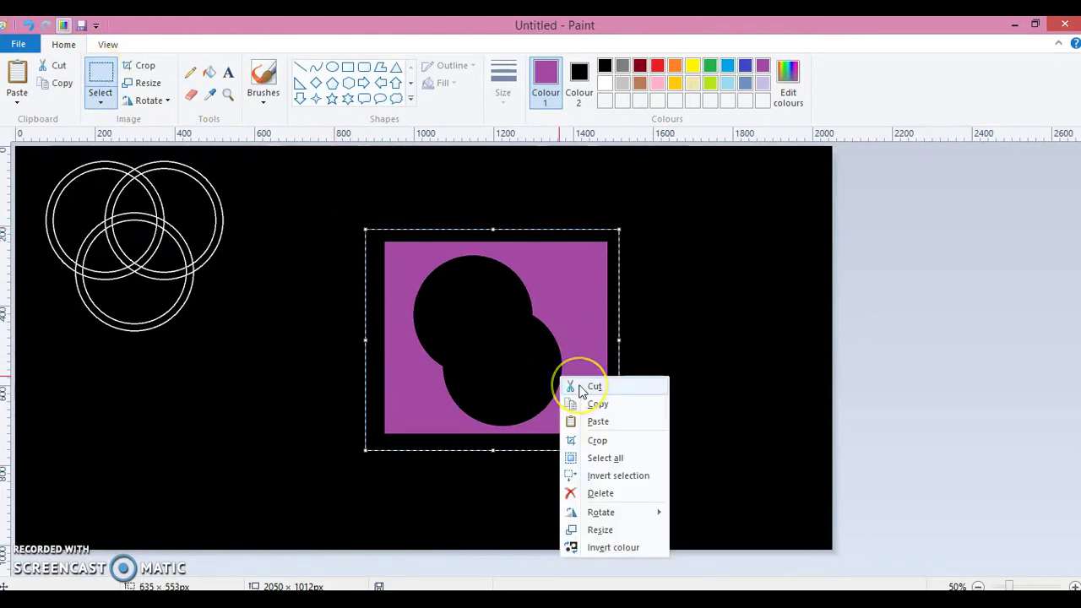
pyautogui.click(582, 387)
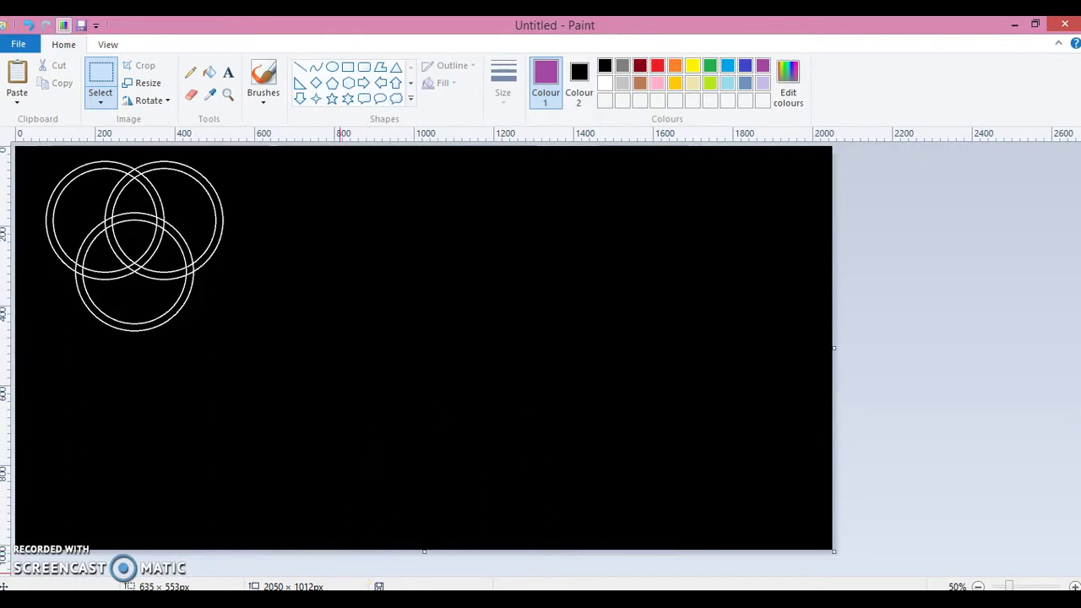
# Paste the purple mask at the top-left of the other window's canvas and commit it.
pyautogui.click(415, 531)
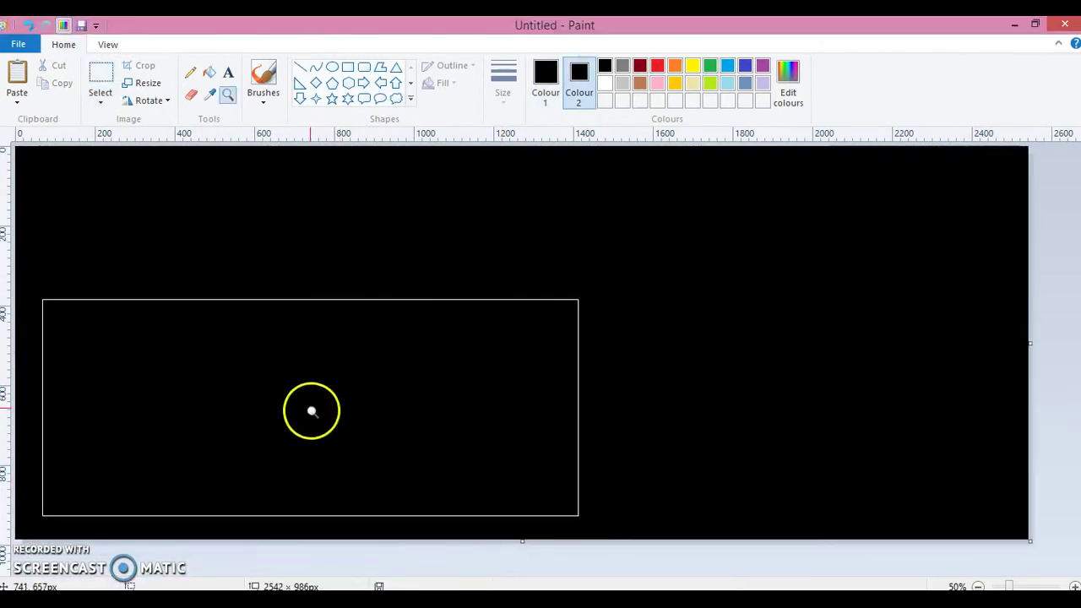
pyautogui.click(100, 77)
pyautogui.rightClick(162, 255)
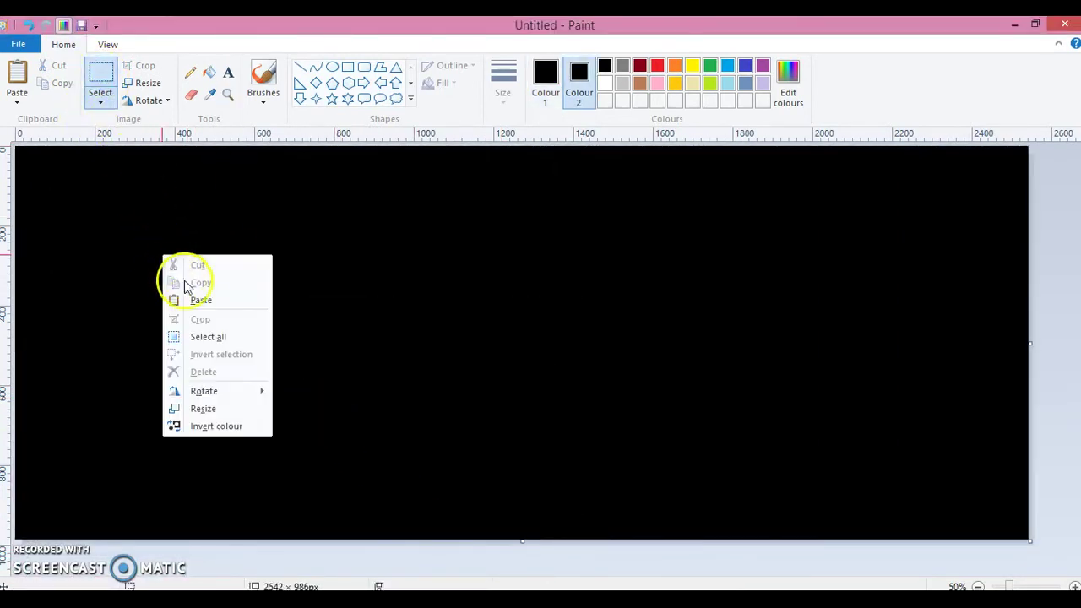
pyautogui.click(193, 297)
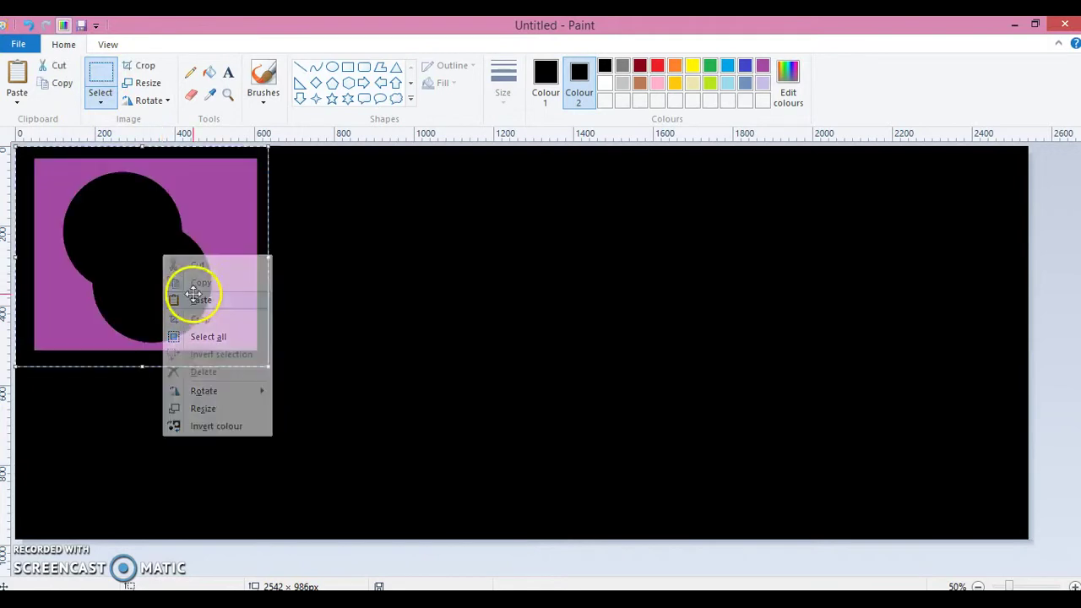
pyautogui.click(359, 282)
pyautogui.click(71, 467)
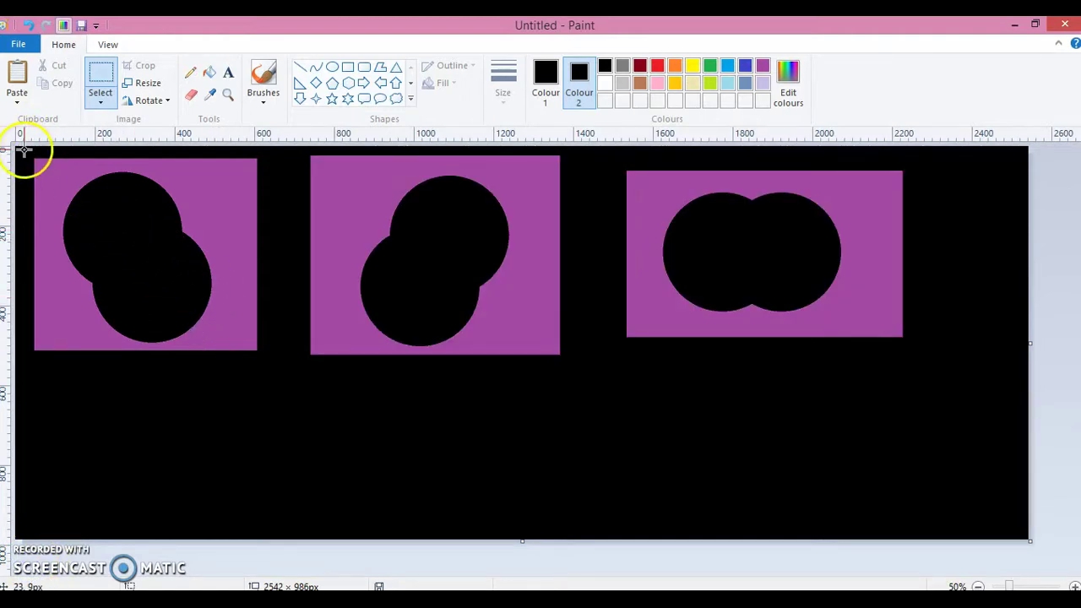
# Copy the first purple mask and return to the white-rings image.
pyautogui.moveTo(24, 149); pyautogui.dragTo(280, 370)
pyautogui.rightClick(242, 316)
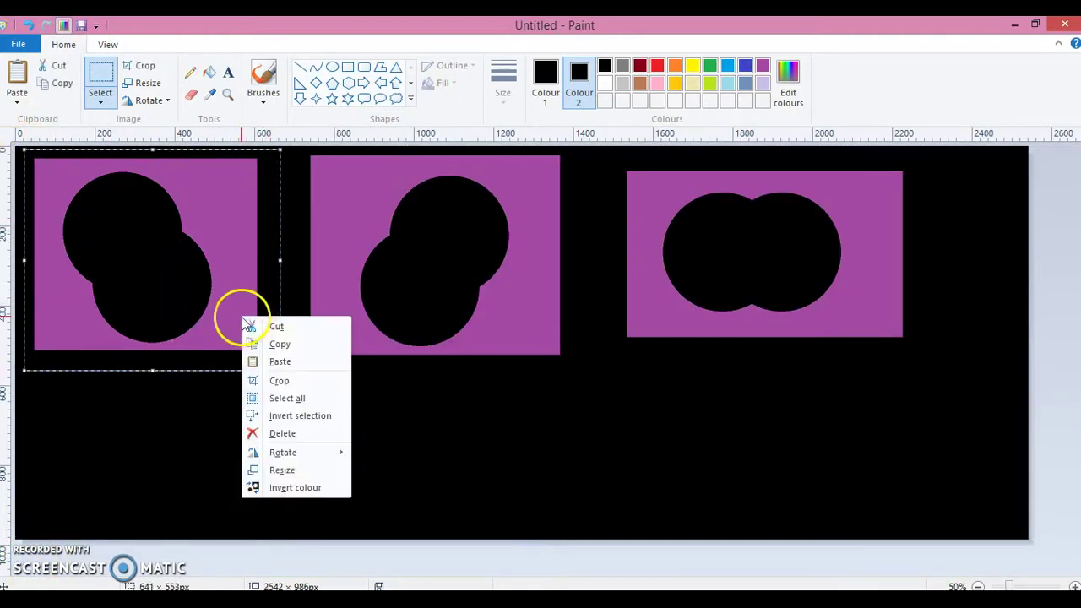
pyautogui.click(270, 343)
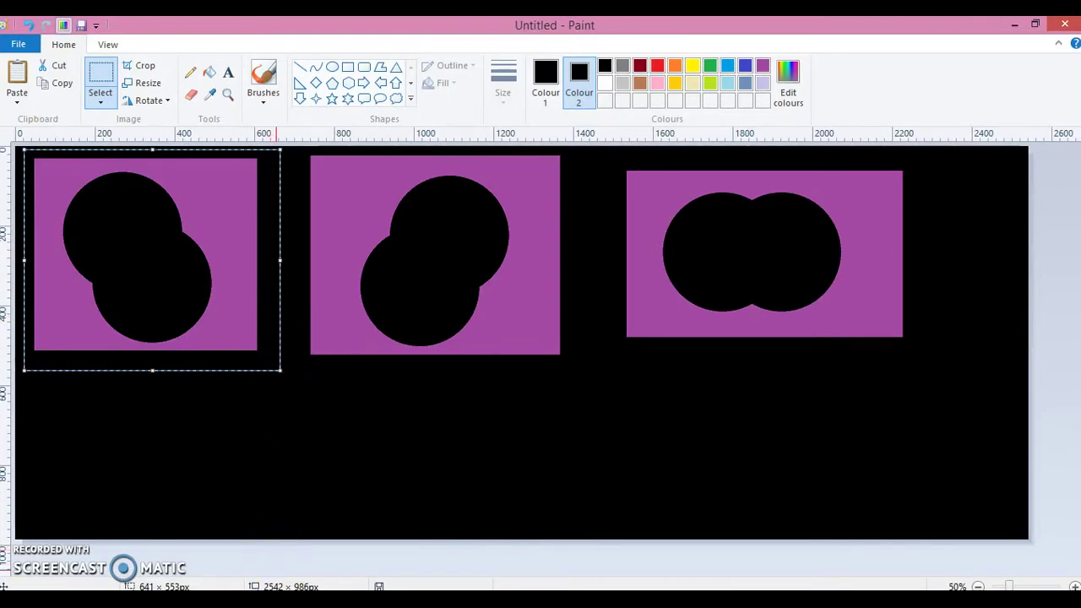
pyautogui.click(278, 561)
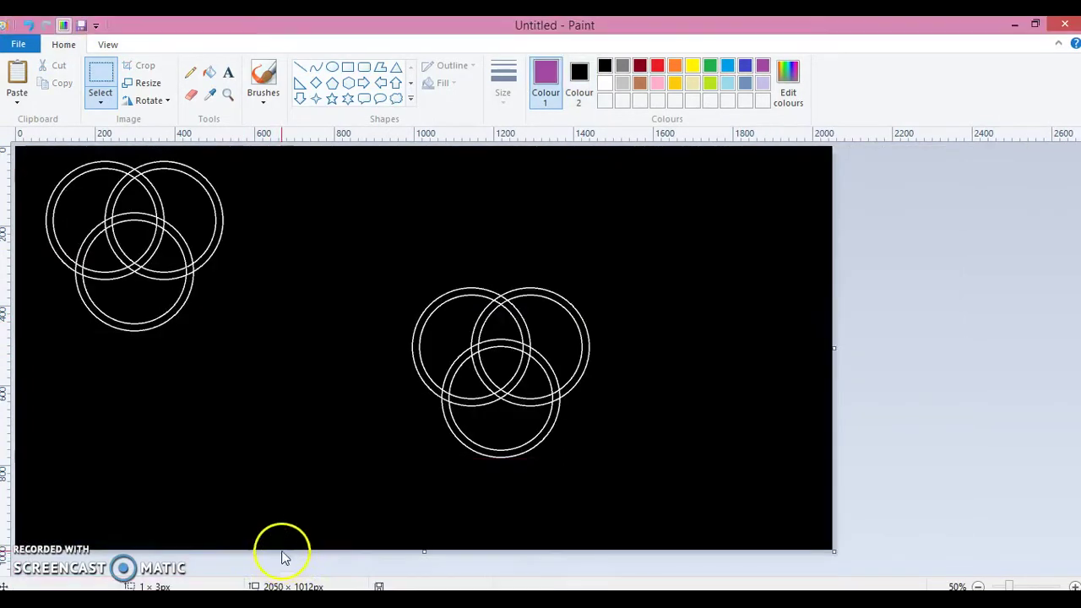
# Zoom in and paste the purple mask over the interlocking rings.
pyautogui.click(225, 98)
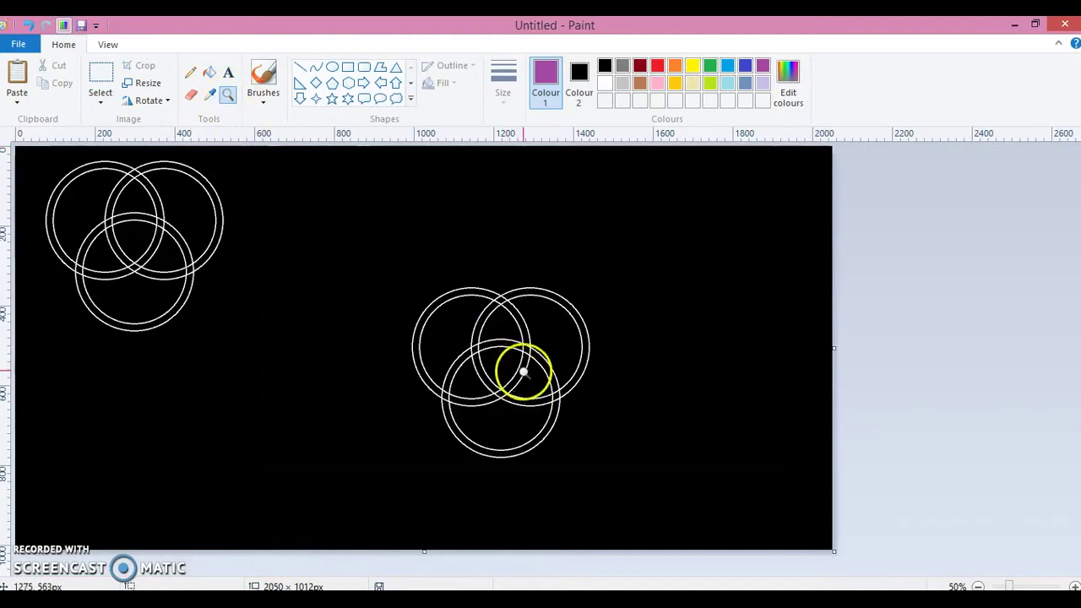
pyautogui.click(534, 373)
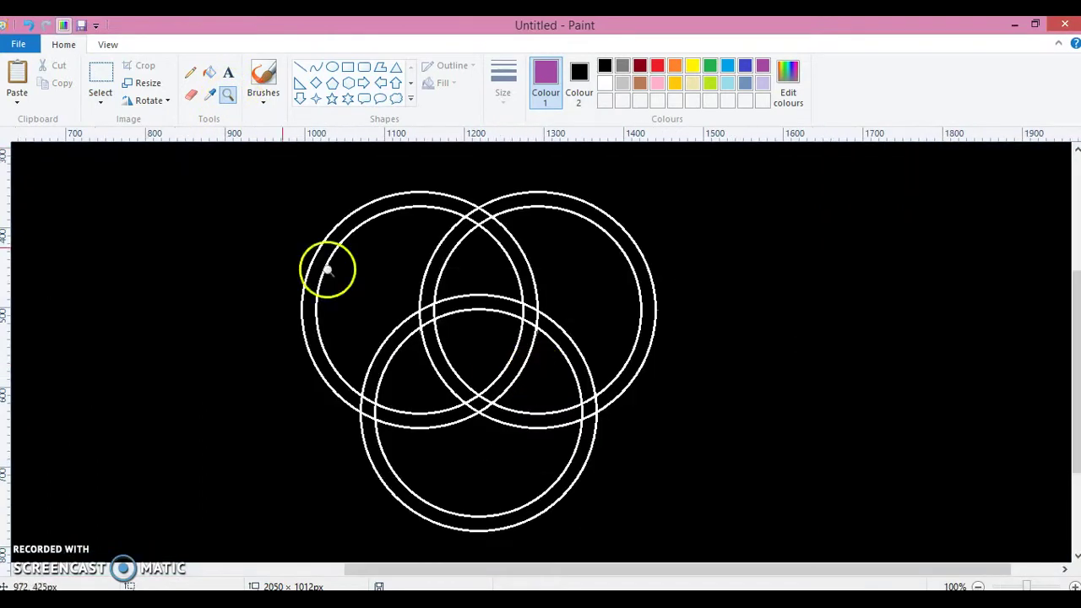
pyautogui.click(101, 76)
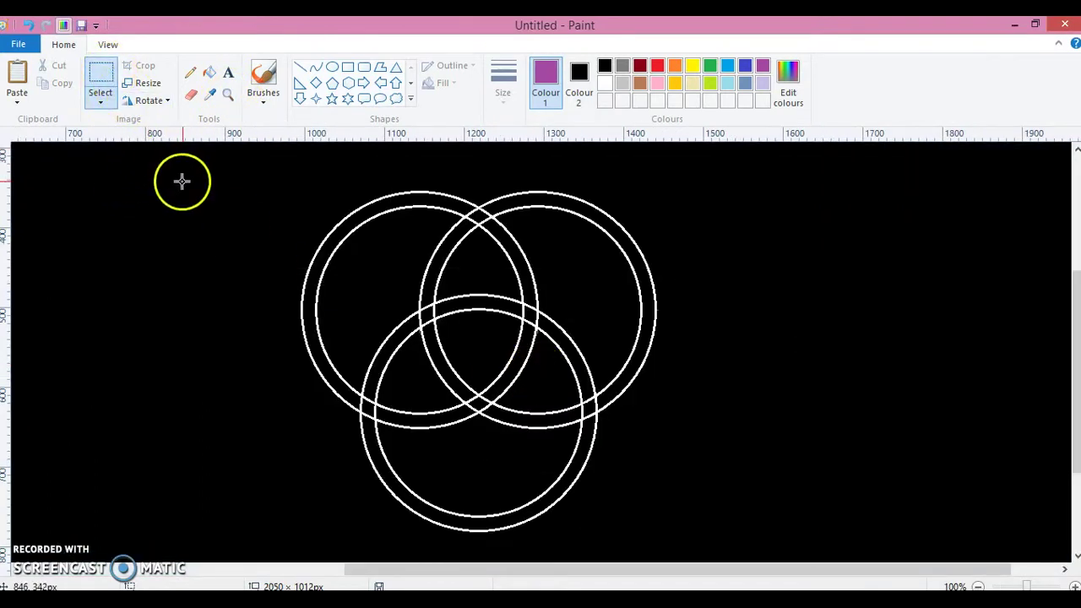
pyautogui.rightClick(184, 180)
pyautogui.click(232, 233)
pyautogui.moveTo(422, 245)
pyautogui.mouseDown()
pyautogui.moveTo(589, 250)
pyautogui.moveTo(629, 264)
pyautogui.mouseUp()
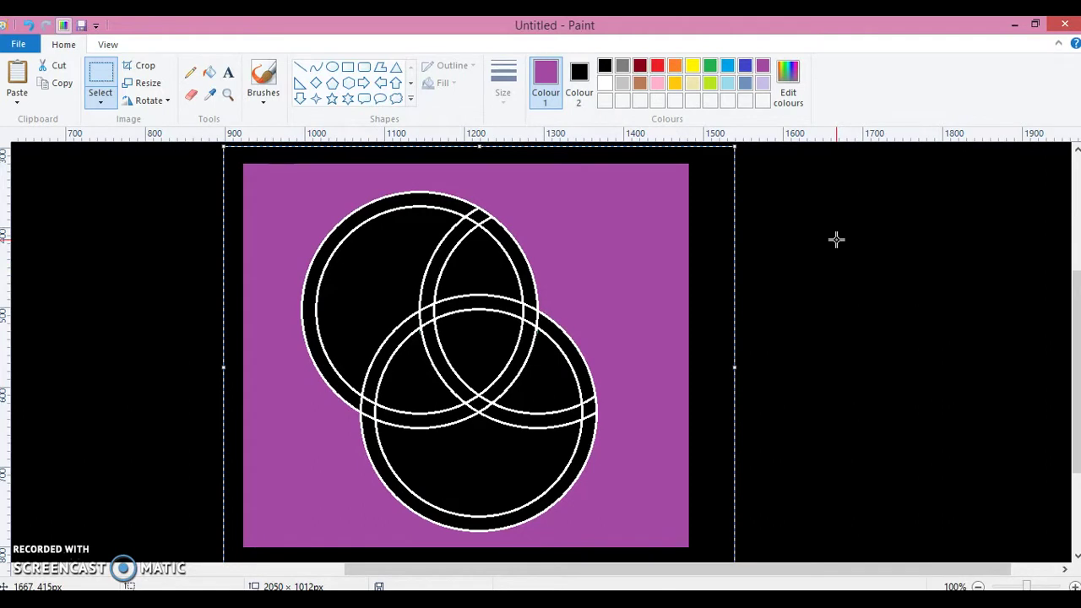
pyautogui.click(836, 240)
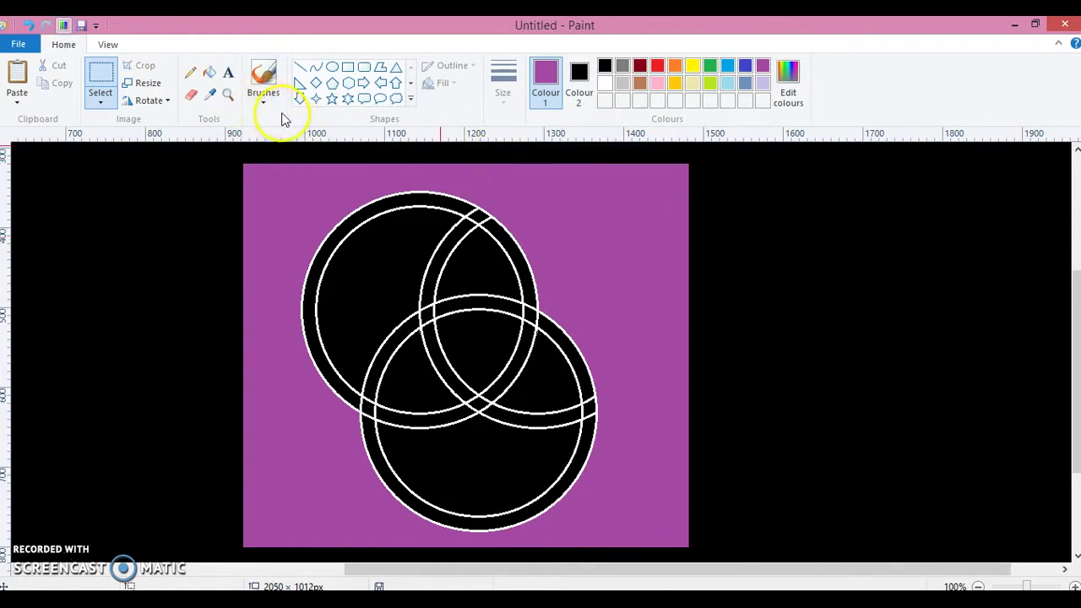
# Flood the purple surround with black using the secondary colour.
pyautogui.click(211, 95)
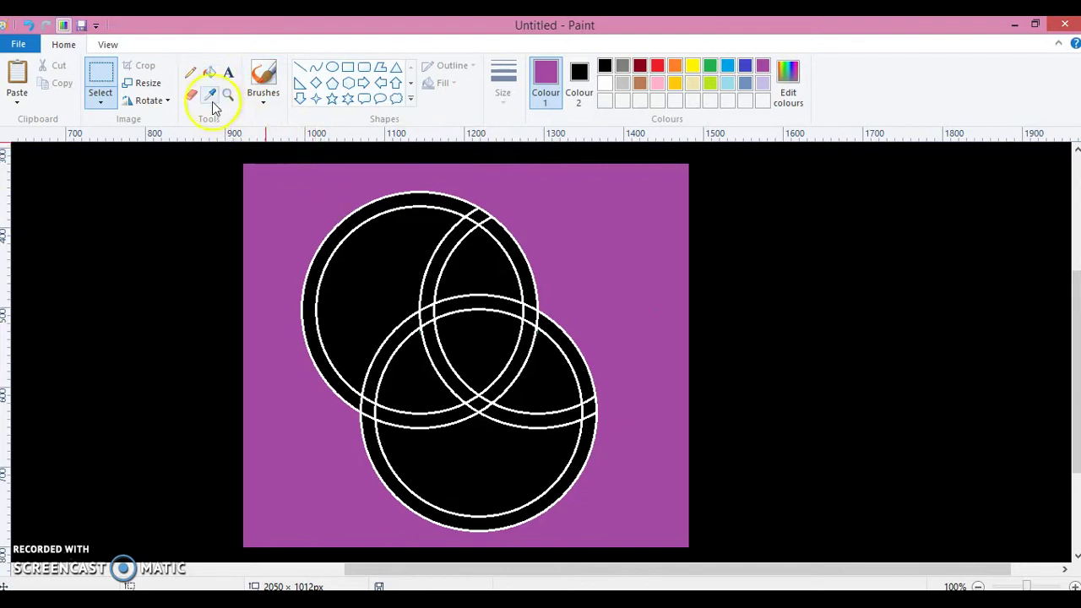
pyautogui.click(211, 75)
pyautogui.rightClick(319, 186)
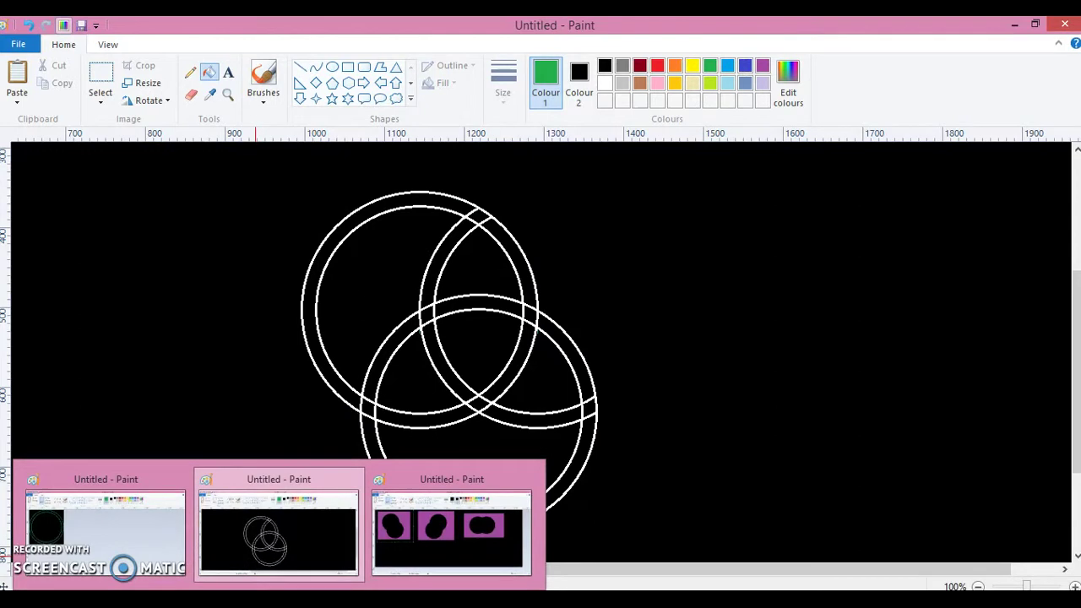
# Copy the middle two-circle purple mask from the masks window.
pyautogui.click(395, 545)
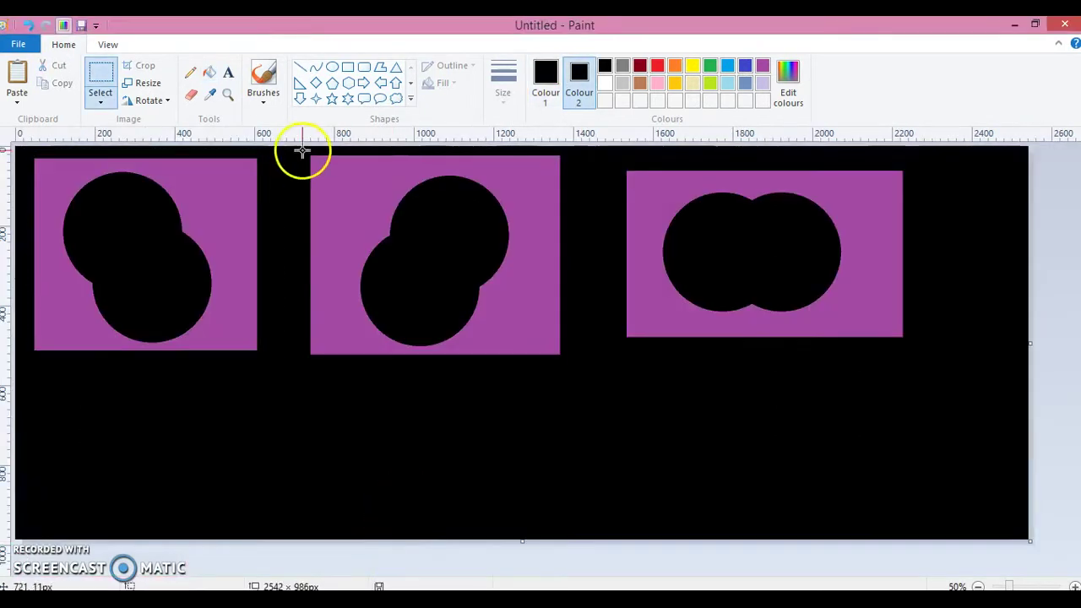
pyautogui.moveTo(299, 150); pyautogui.dragTo(583, 367)
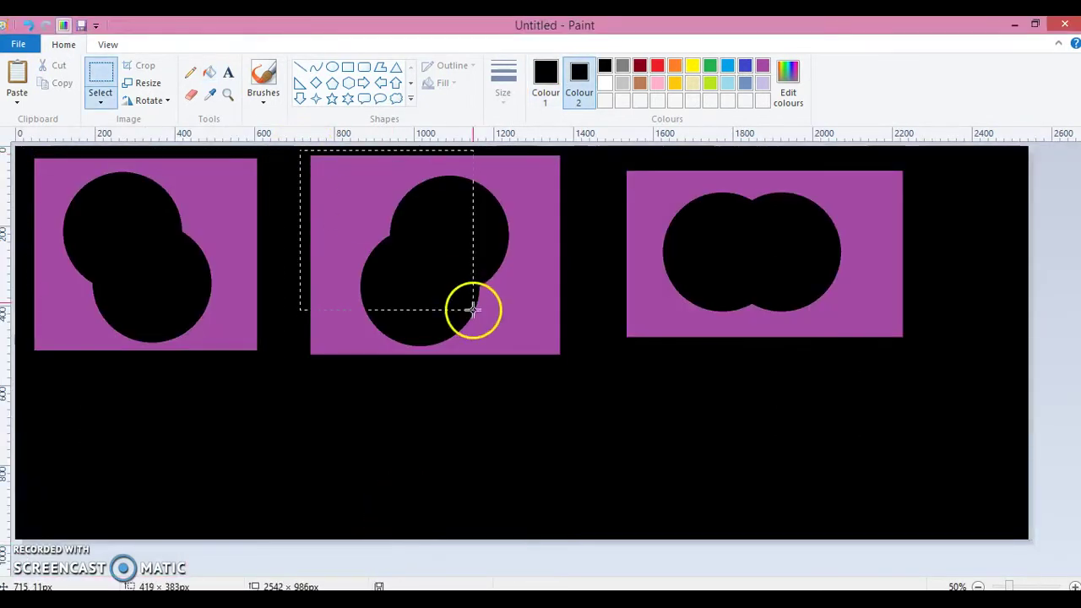
pyautogui.rightClick(580, 365)
pyautogui.click(520, 321)
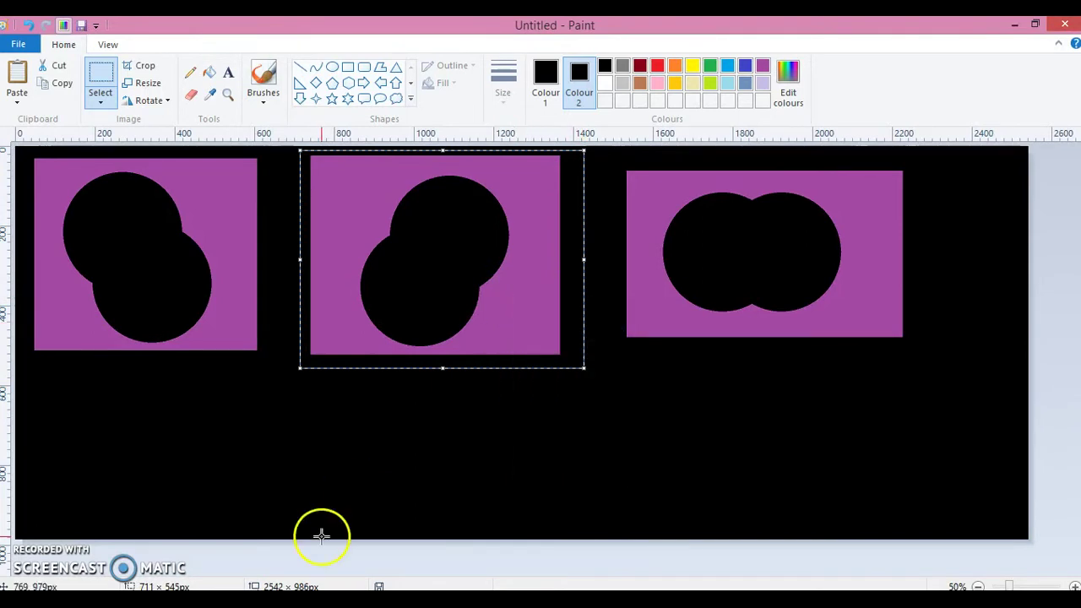
# Paste the mask over the rings and fill its purple area with black.
pyautogui.click(311, 557)
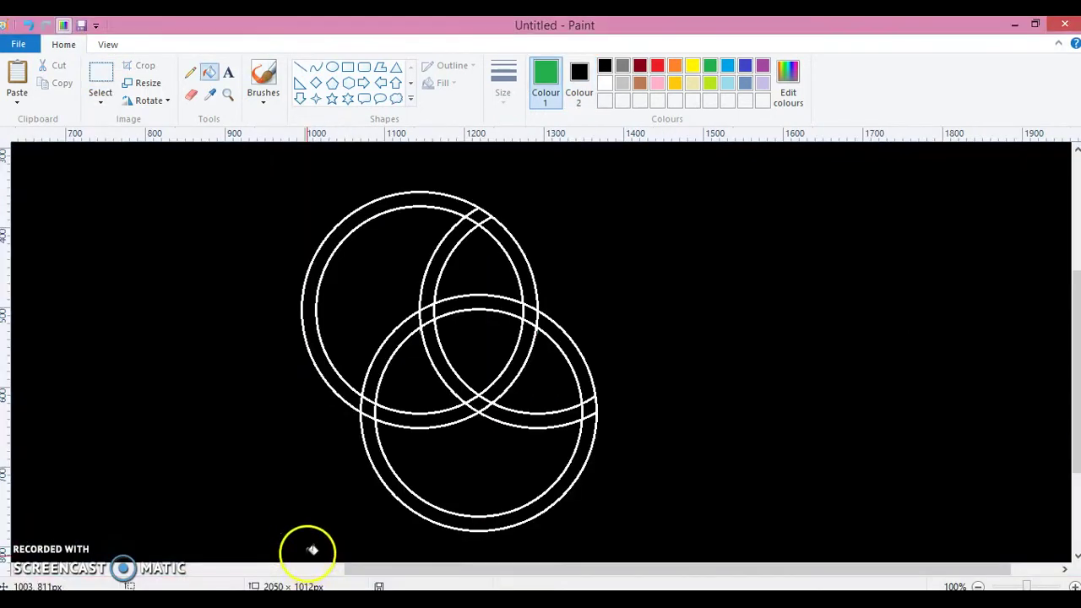
pyautogui.click(103, 83)
pyautogui.rightClick(221, 205)
pyautogui.click(253, 241)
pyautogui.moveTo(467, 215); pyautogui.dragTo(691, 211)
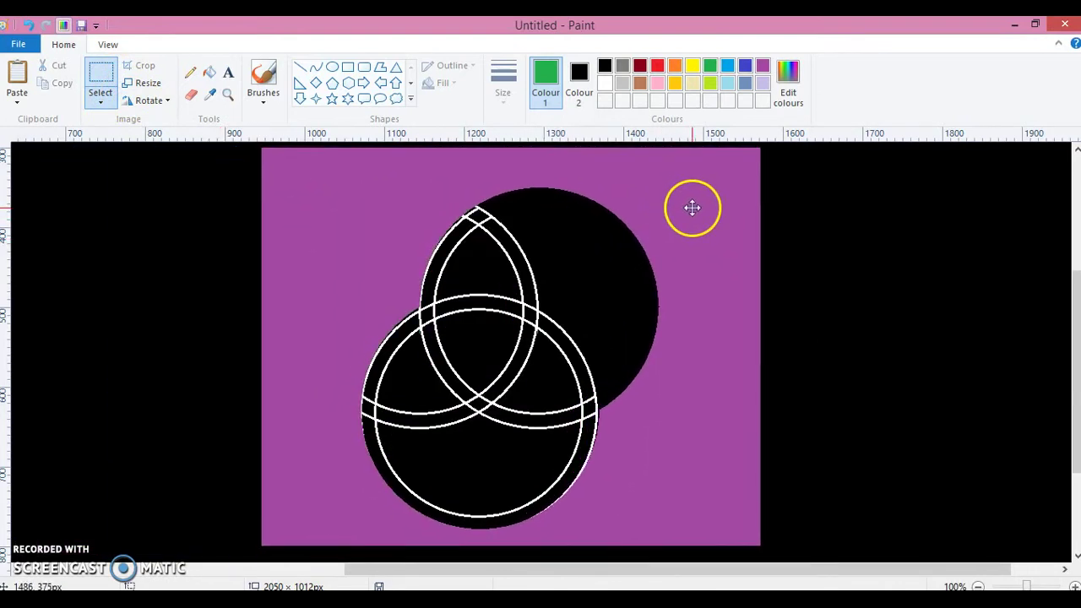
pyautogui.click(833, 289)
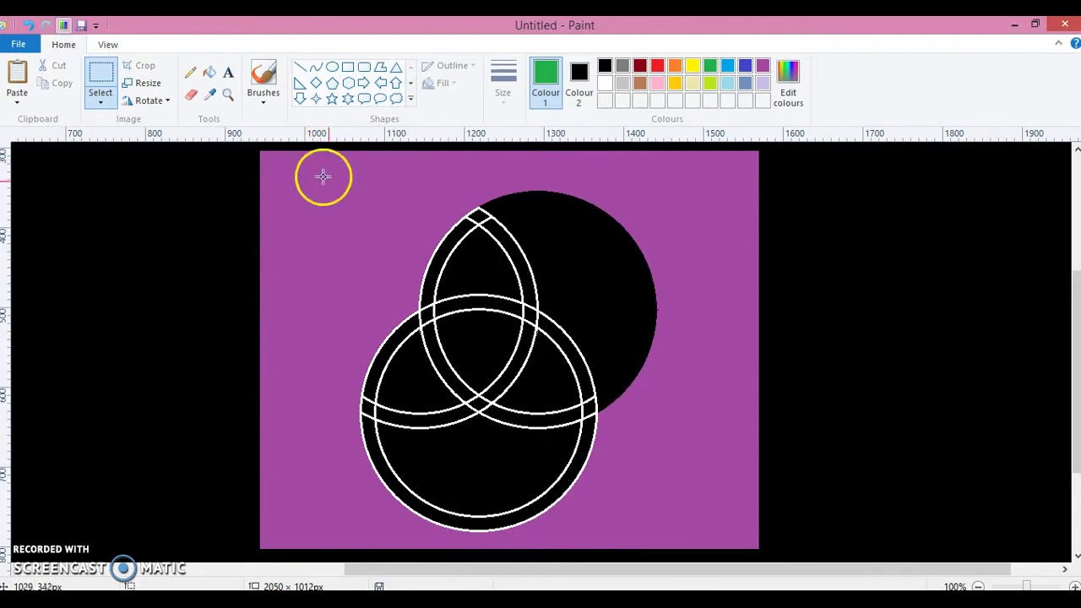
pyautogui.click(211, 76)
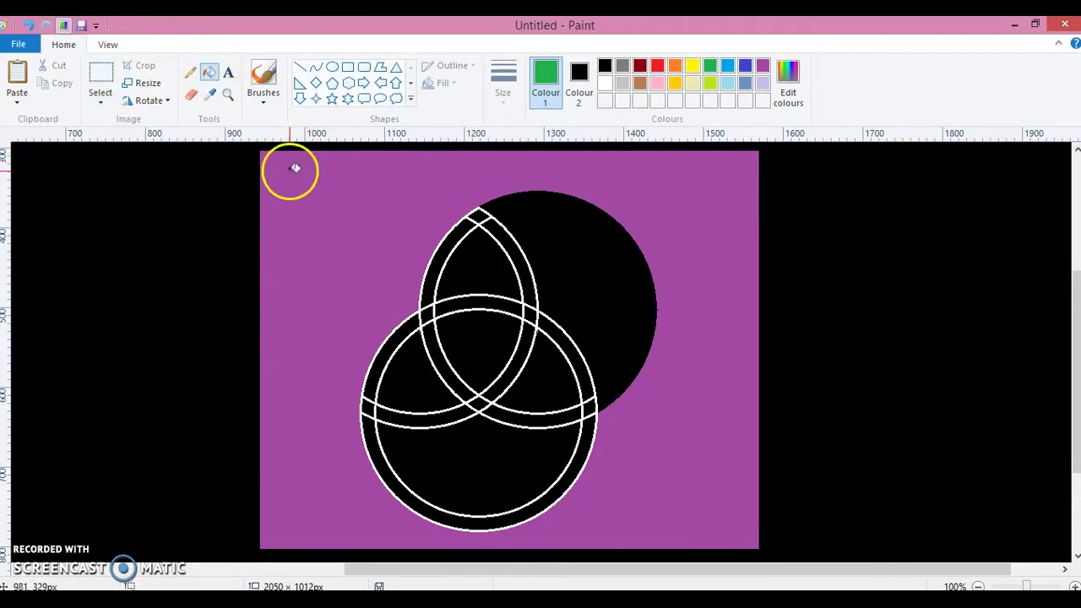
pyautogui.rightClick(293, 168)
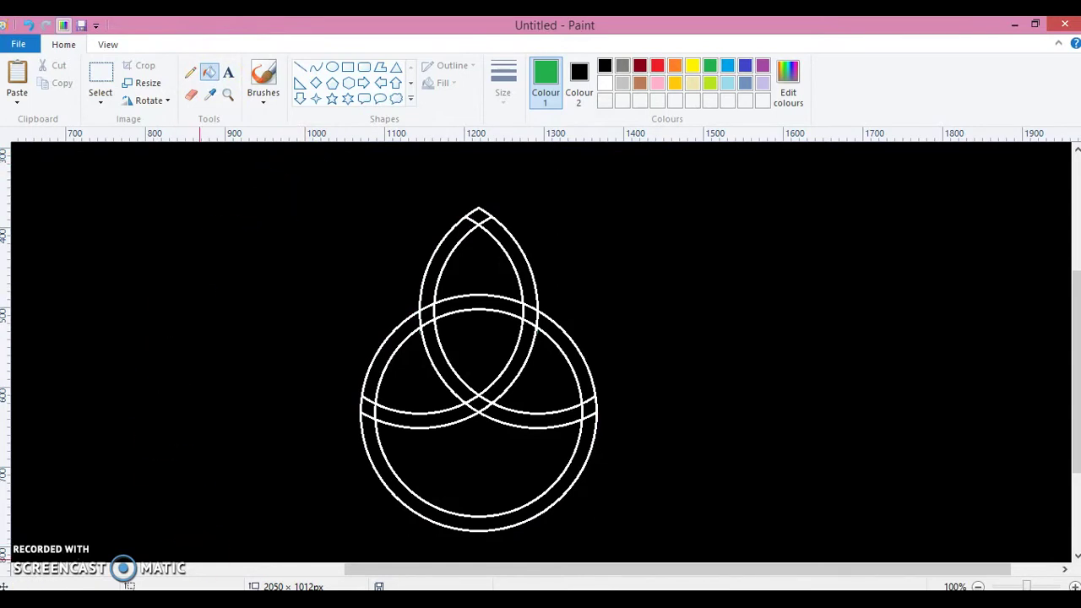
pyautogui.click(278, 591)
# Copy the side-by-side two-circle purple mask from the masks window.
pyautogui.click(431, 532)
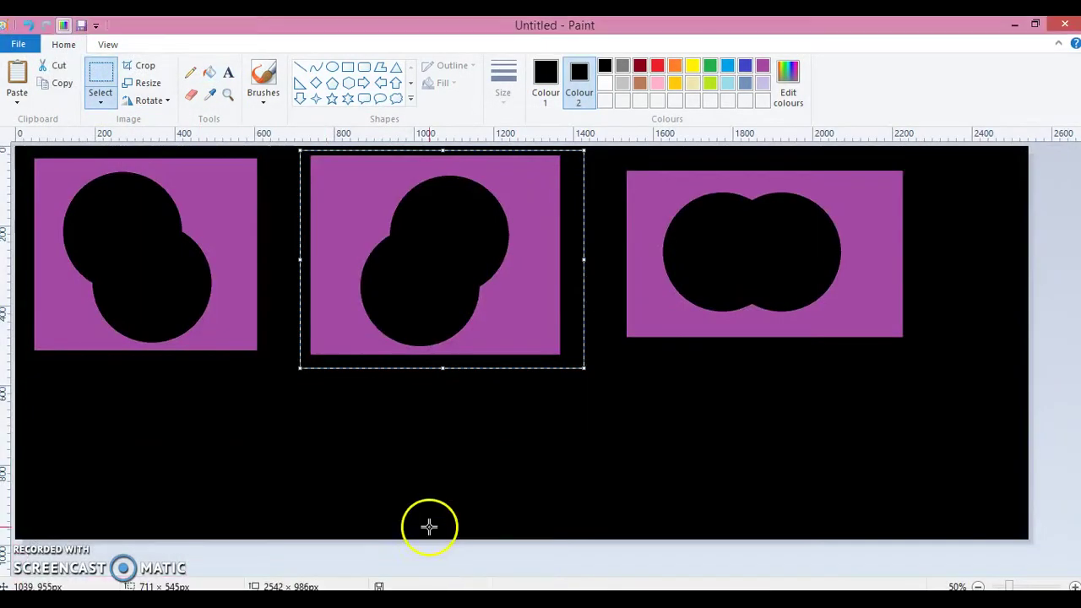
pyautogui.click(100, 75)
pyautogui.moveTo(591, 160); pyautogui.dragTo(928, 350)
pyautogui.rightClick(888, 288)
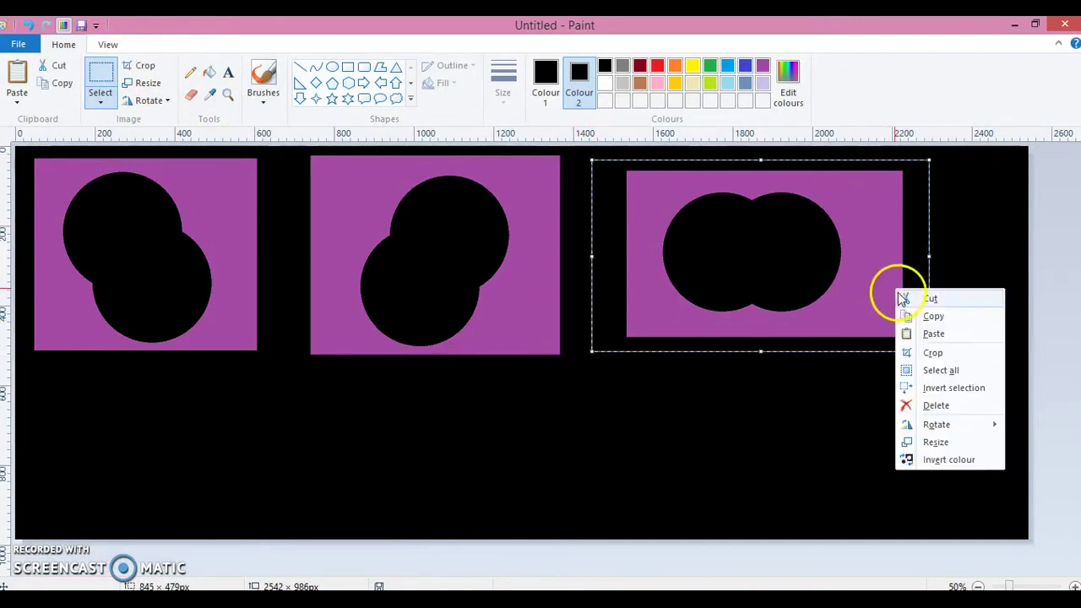
pyautogui.click(929, 314)
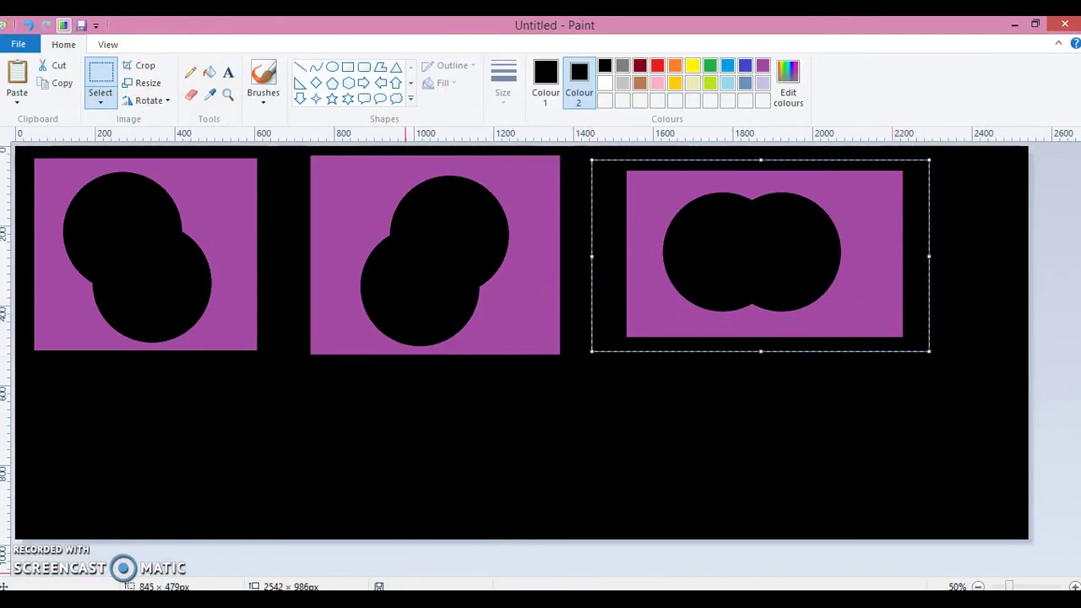
# Paste the side-by-side mask into the rings window and align its circles over the upper rings.
pyautogui.click(327, 544)
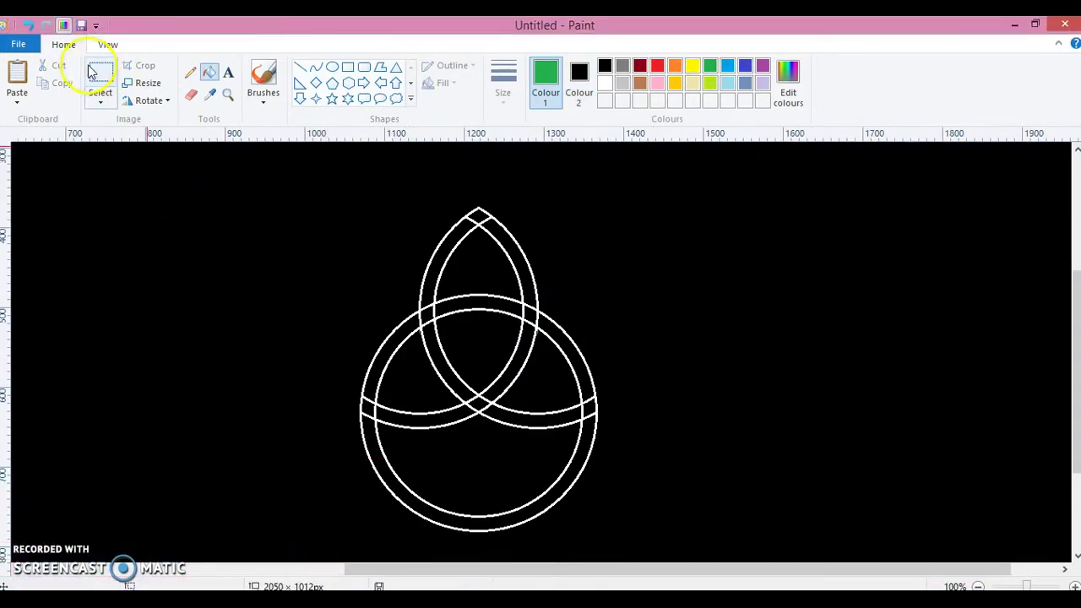
pyautogui.rightClick(237, 234)
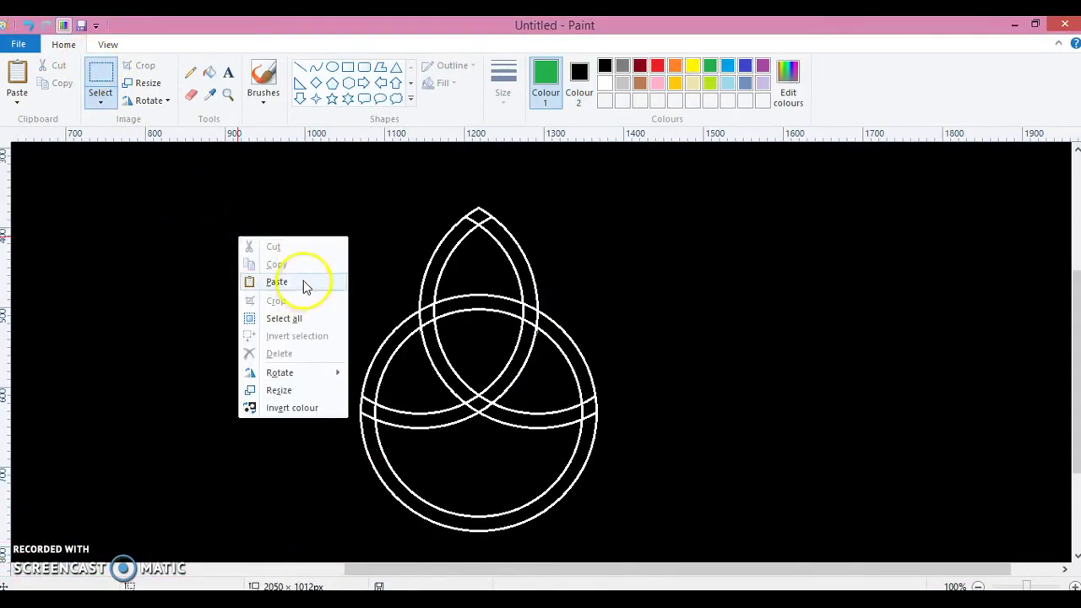
pyautogui.click(303, 281)
pyautogui.moveTo(541, 236); pyautogui.dragTo(689, 219)
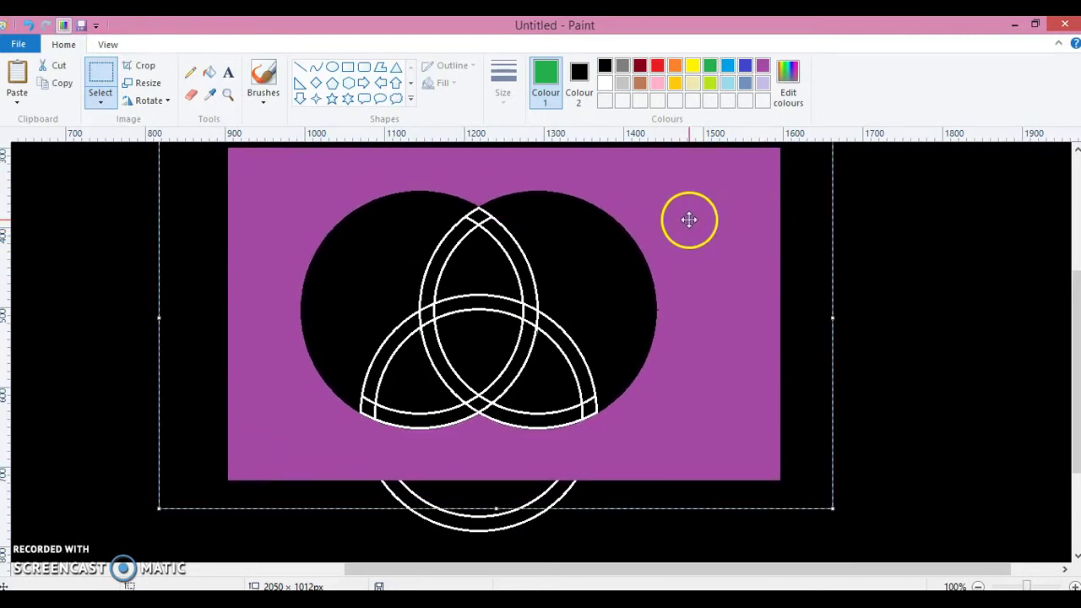
pyautogui.click(965, 285)
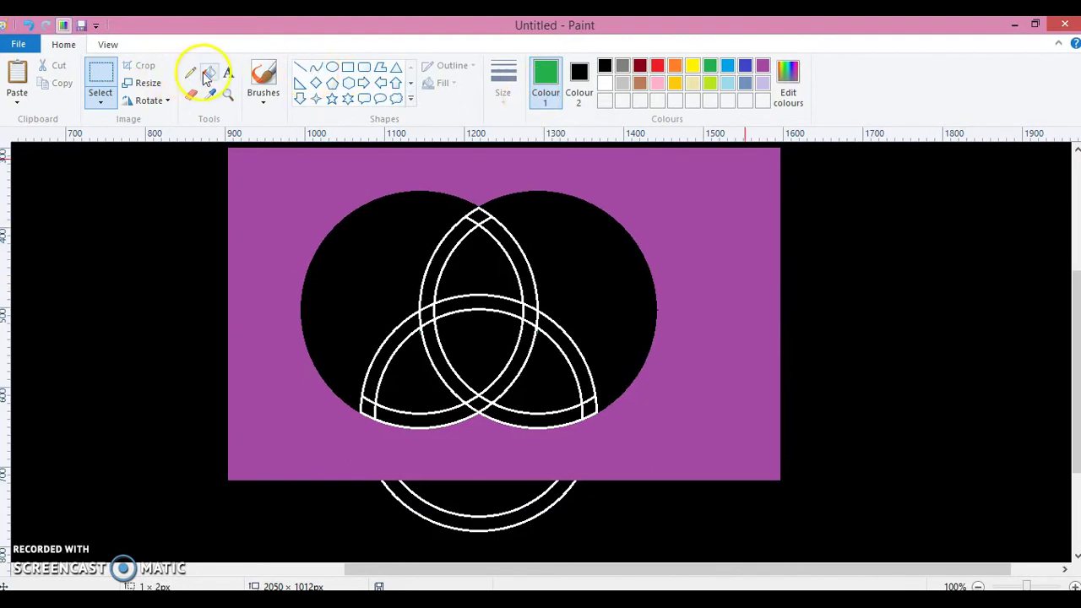
pyautogui.click(208, 74)
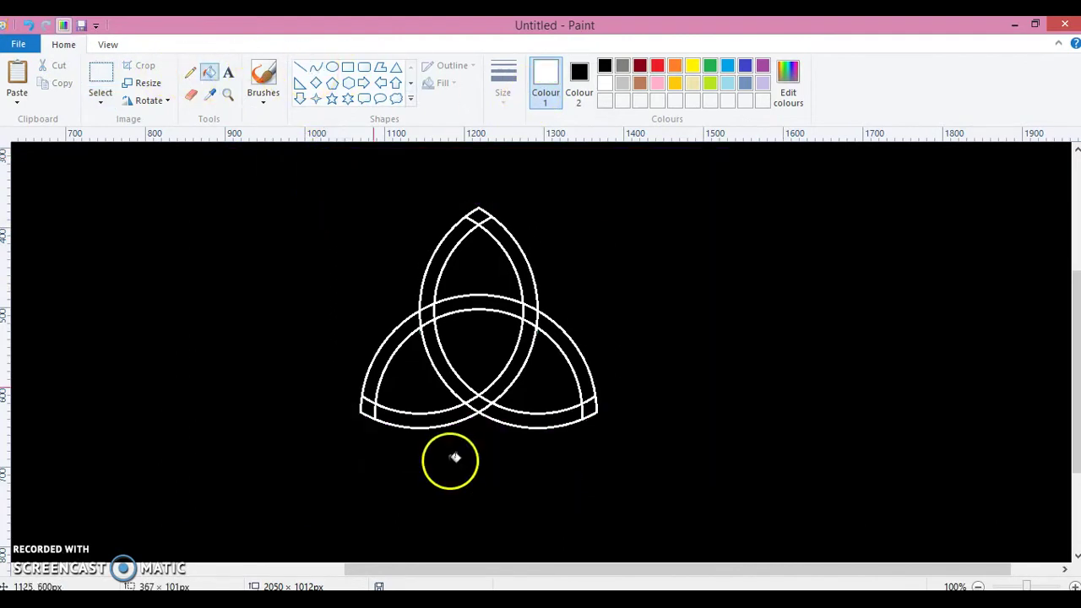
# Select the finished triquetra and cut it out.
pyautogui.click(101, 81)
pyautogui.moveTo(314, 186)
pyautogui.mouseDown()
pyautogui.moveTo(458, 321)
pyautogui.moveTo(649, 461)
pyautogui.mouseUp()
pyautogui.rightClick(579, 395)
pyautogui.click(593, 397)
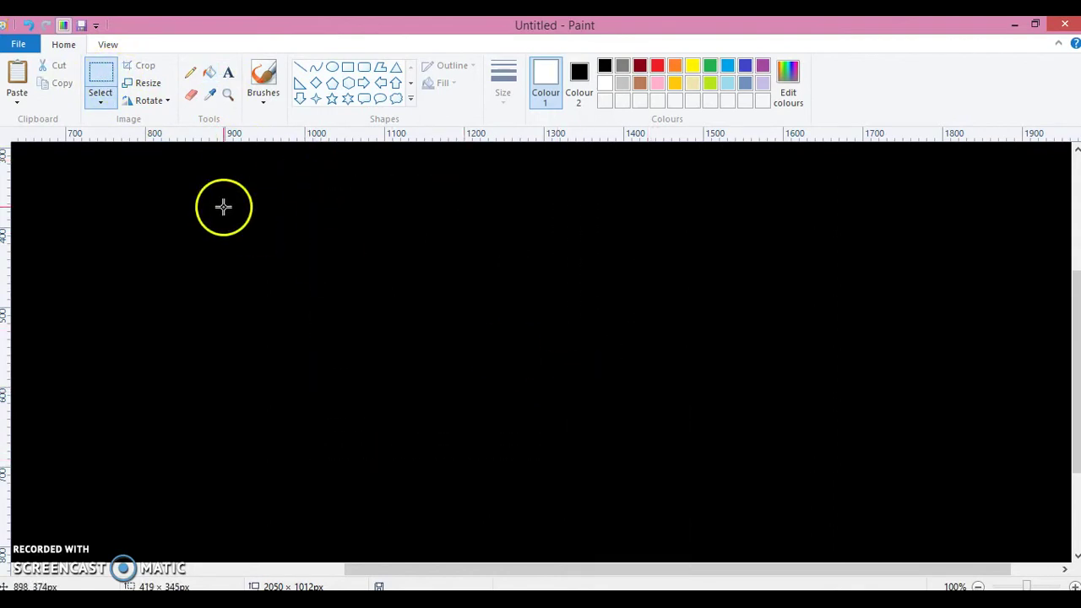
# Zoom out, paste the triquetra, and place it to the right of the rings.
pyautogui.click(229, 95)
pyautogui.rightClick(273, 258)
pyautogui.hotkey('ctrl', 'v')
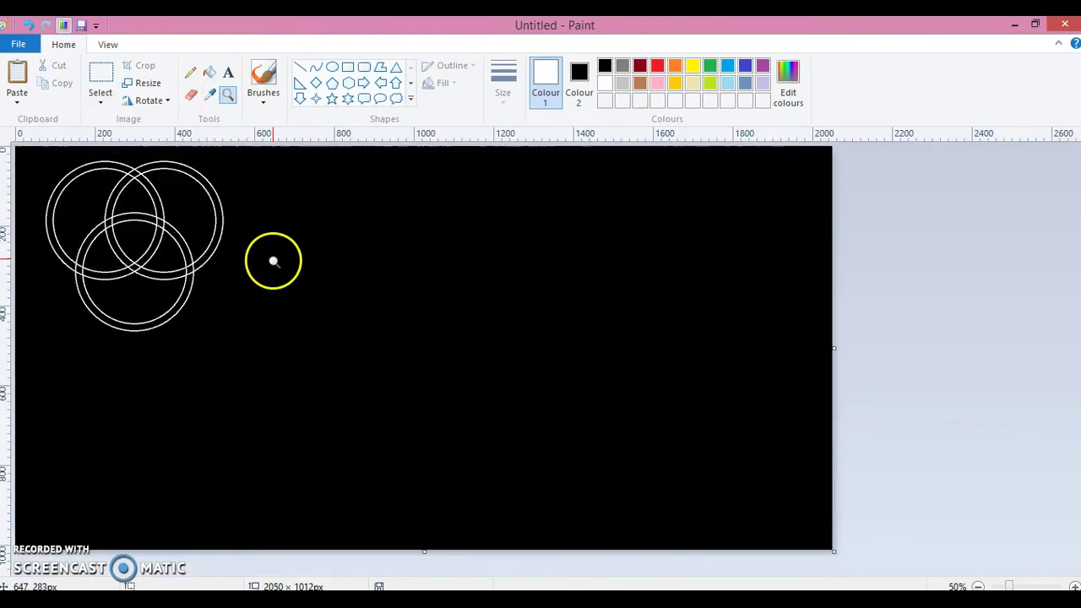
pyautogui.click(100, 80)
pyautogui.rightClick(355, 224)
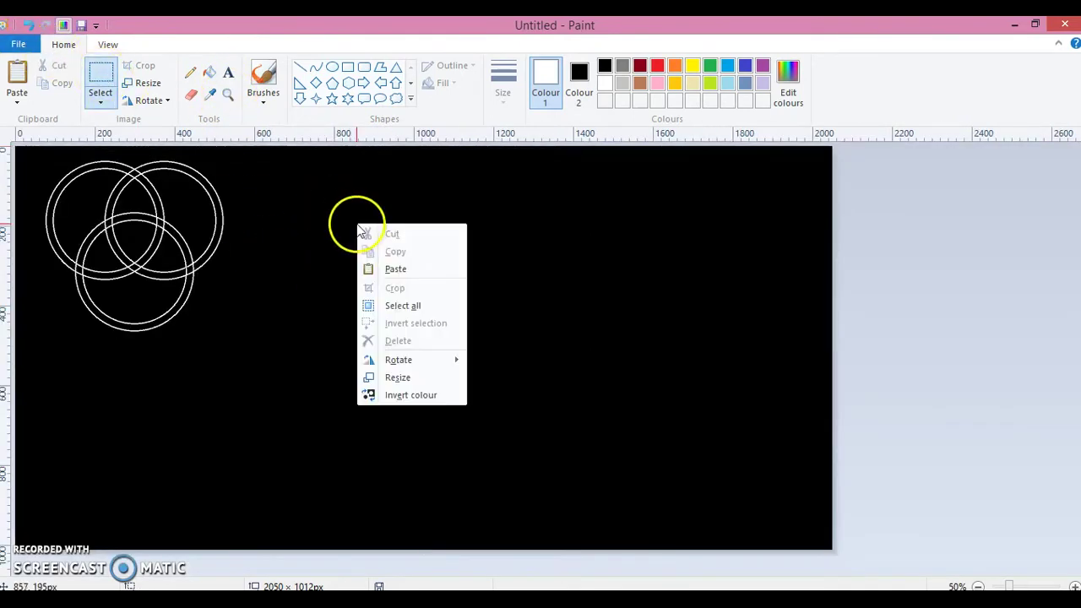
pyautogui.click(393, 269)
pyautogui.moveTo(152, 200); pyautogui.dragTo(403, 229)
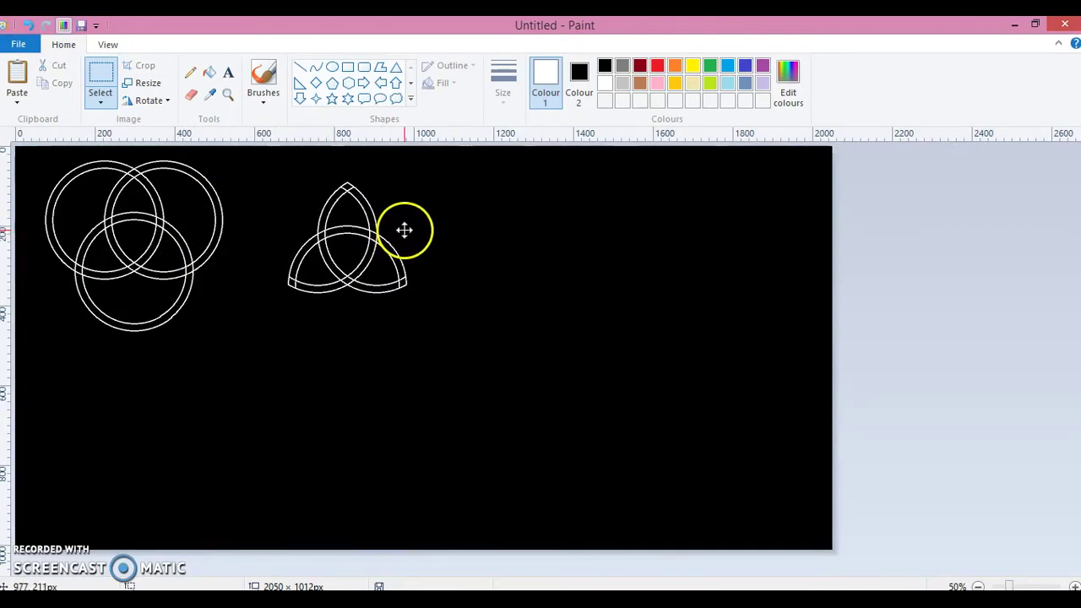
pyautogui.click(595, 274)
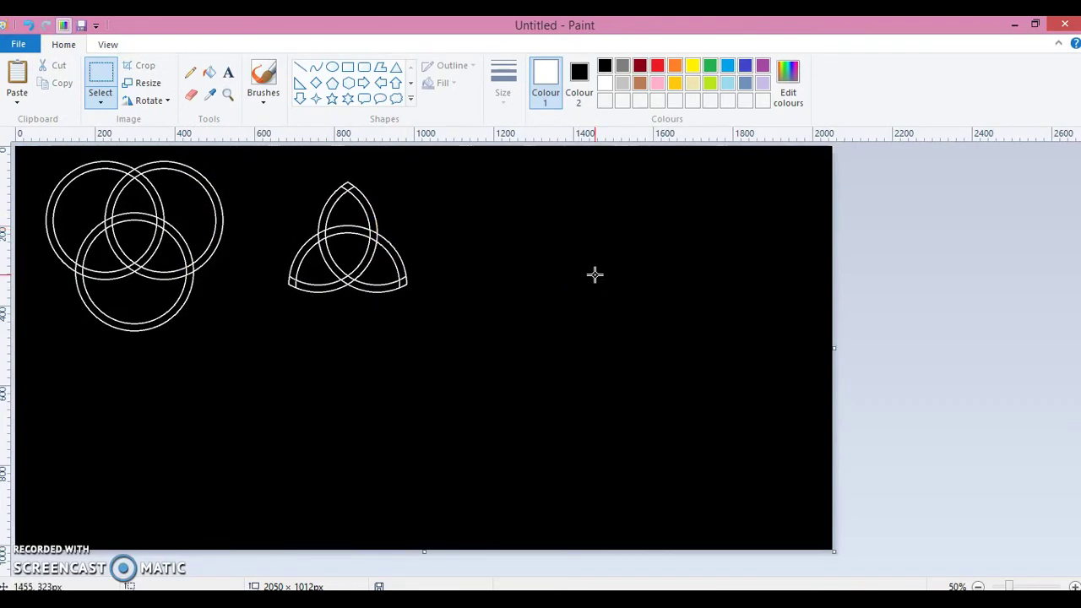